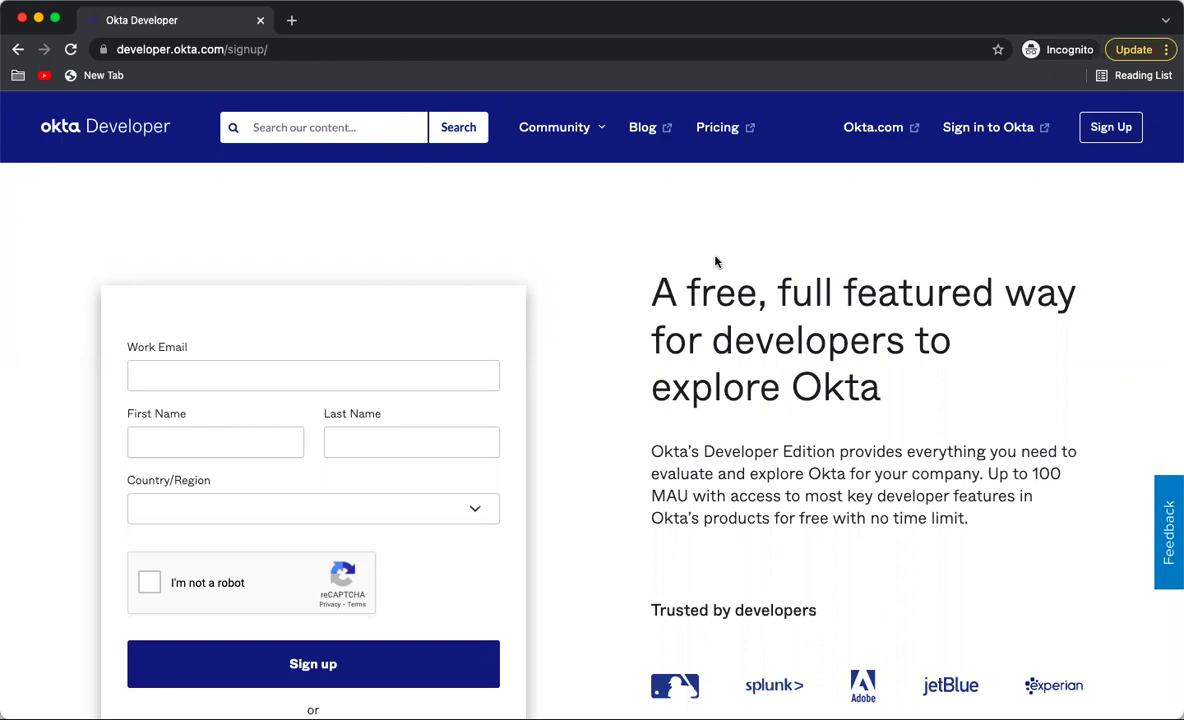
Go from the Okta Developer sign-up form to the 'Already signed up?' sign-in page.
scroll(715, 261, "down", 5)
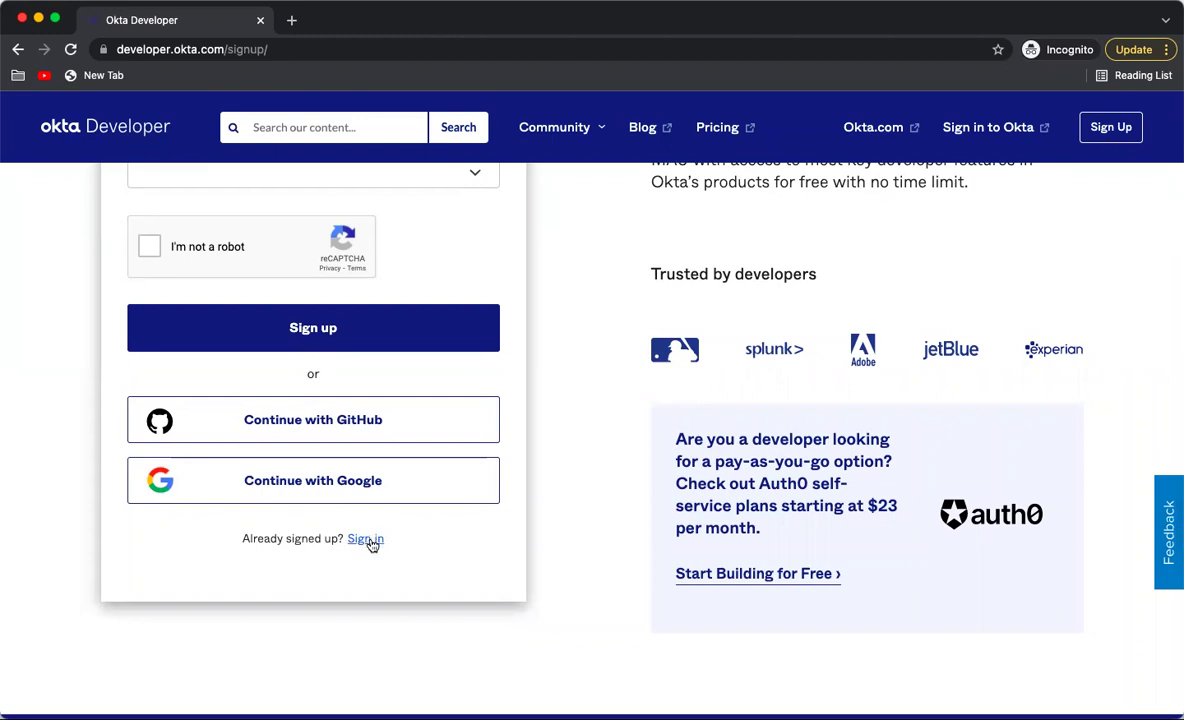
left_click(366, 539)
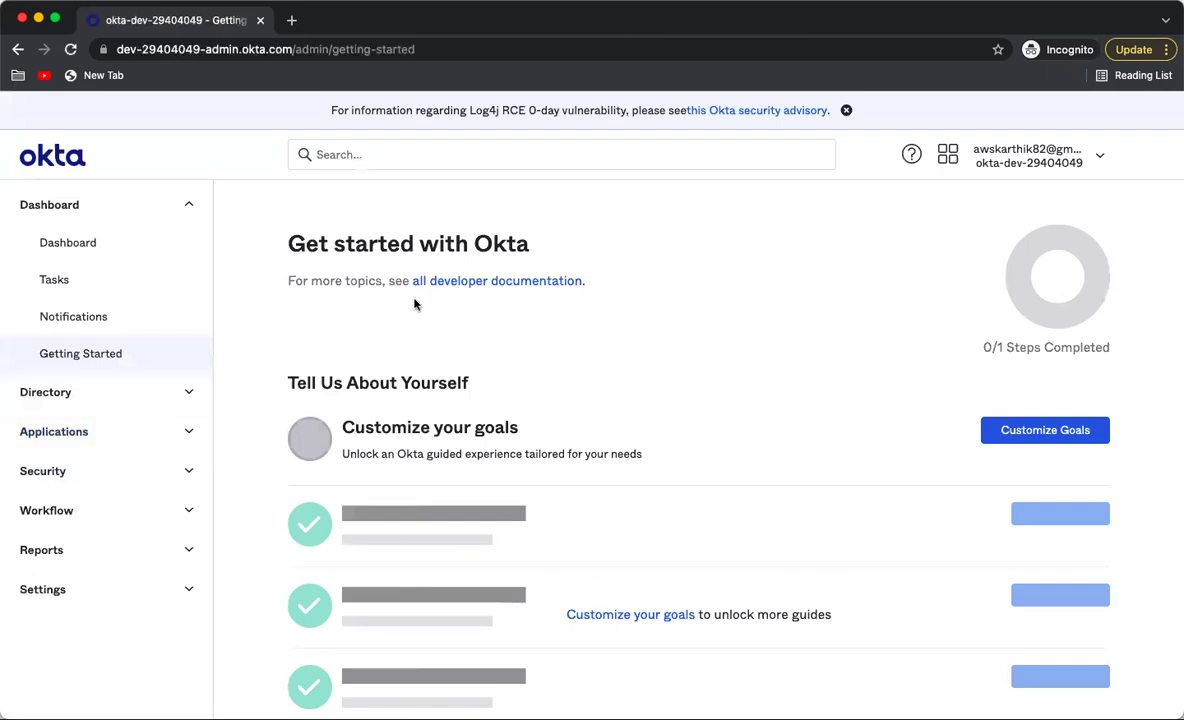
Open Applications > Applications in the sidebar to list the existing apps.
left_click(107, 430)
left_click(96, 476)
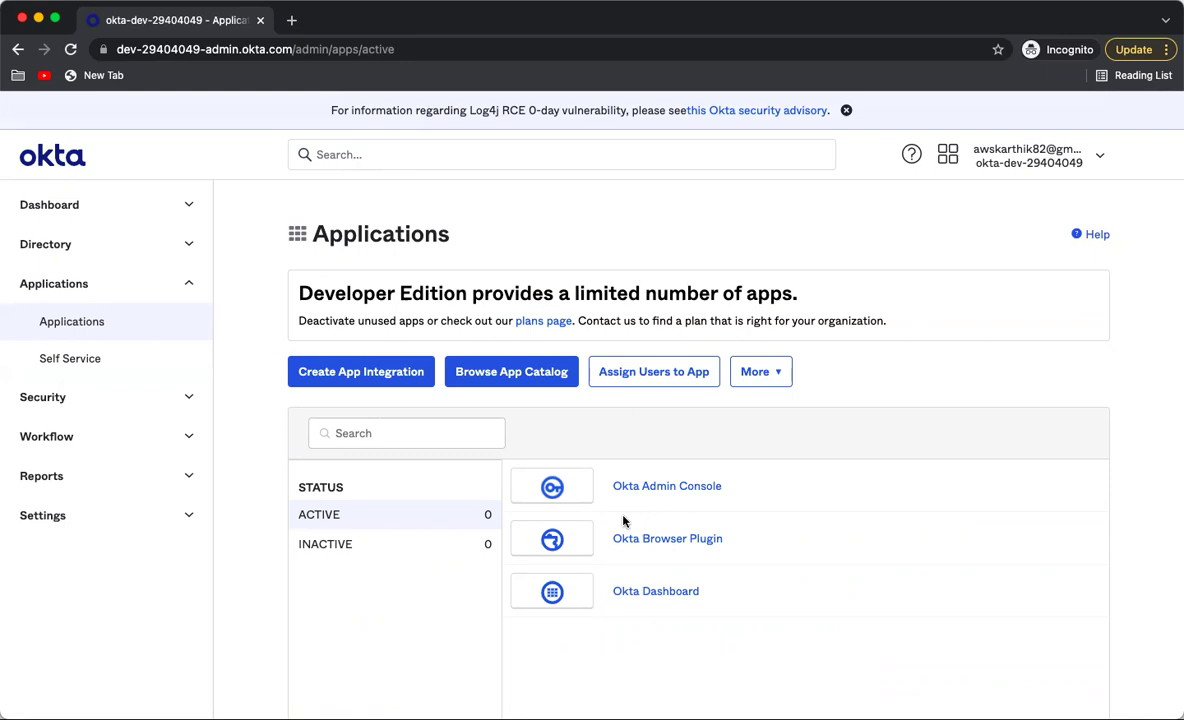
In Firefox, search 'openid connect playground' and open the openidconnect.net site.
key("super+Tab")
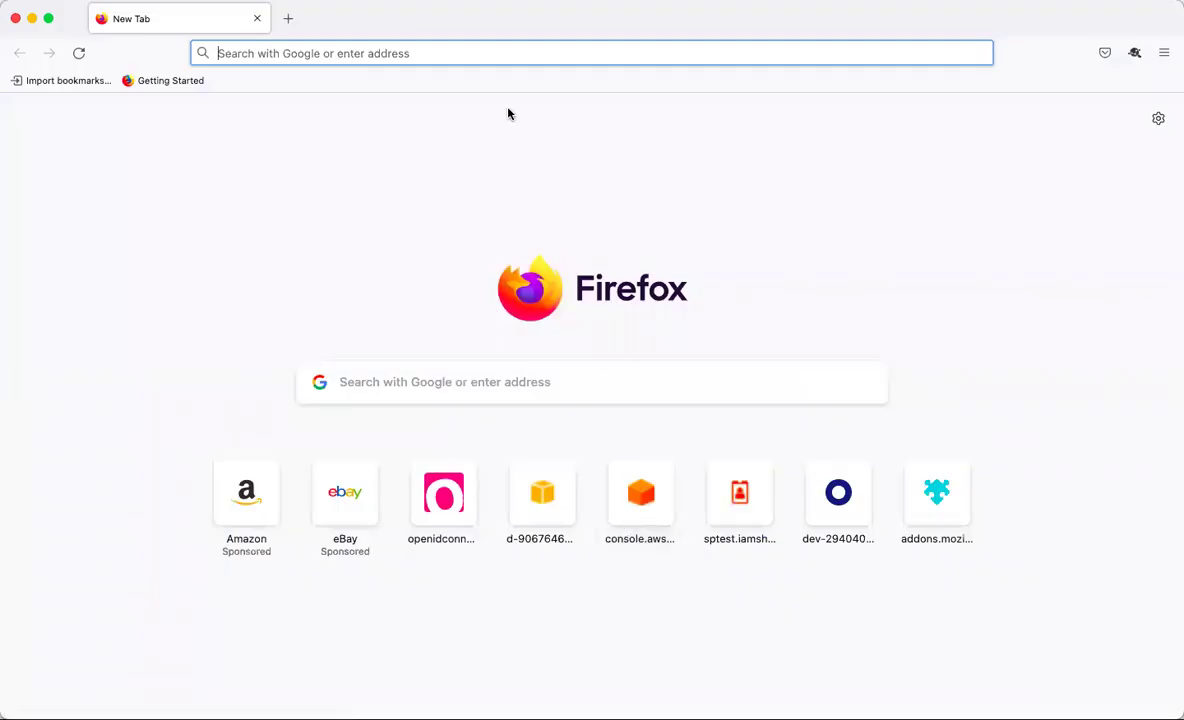
type("openid")
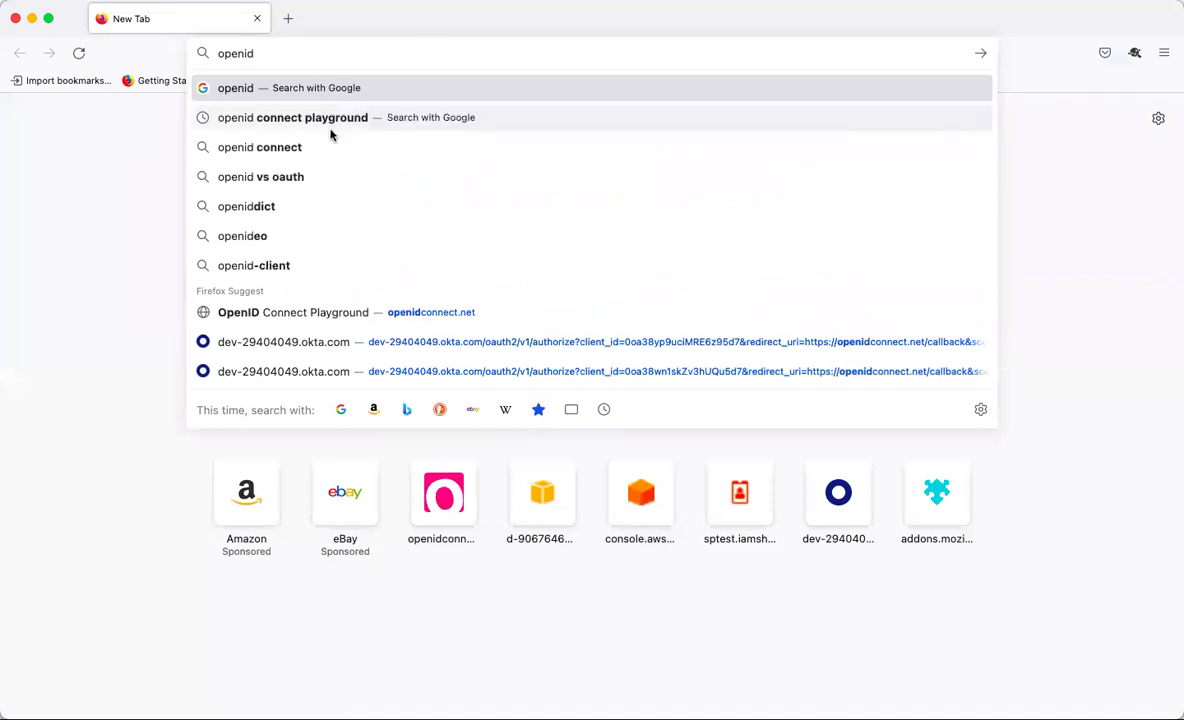
left_click(330, 124)
left_click(348, 253)
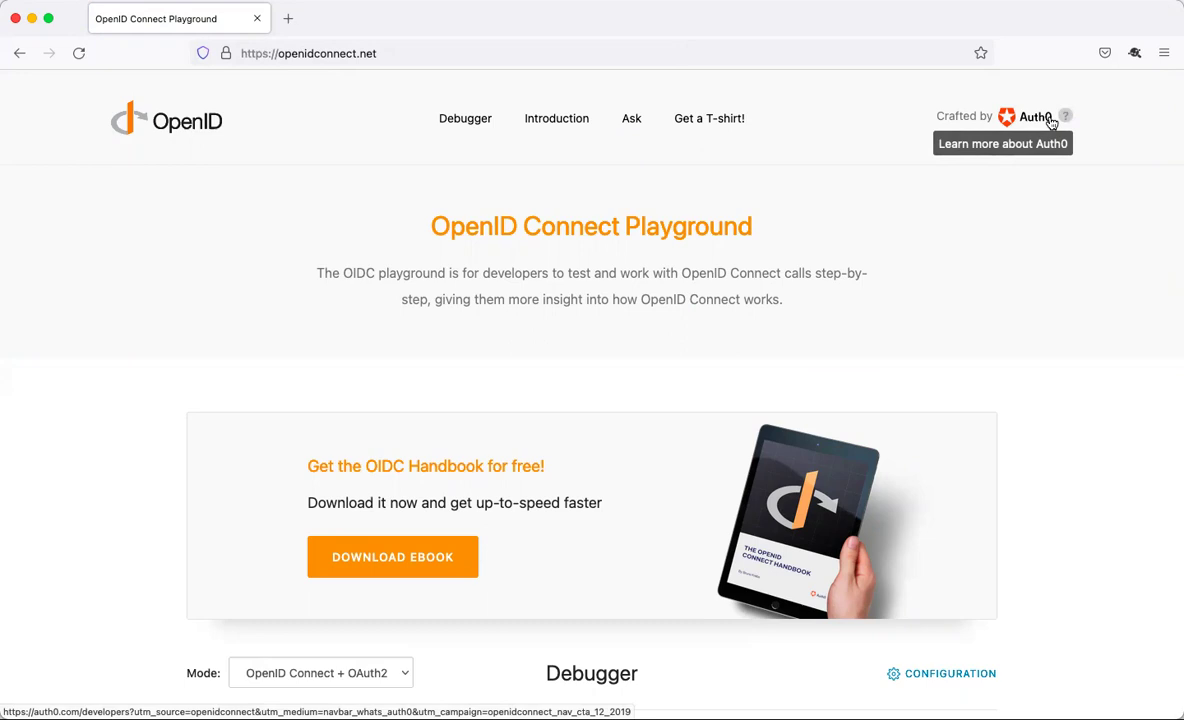
Review the Debugger's sample authorize request, then start a new Okta app integration.
scroll(835, 238, "down", 5)
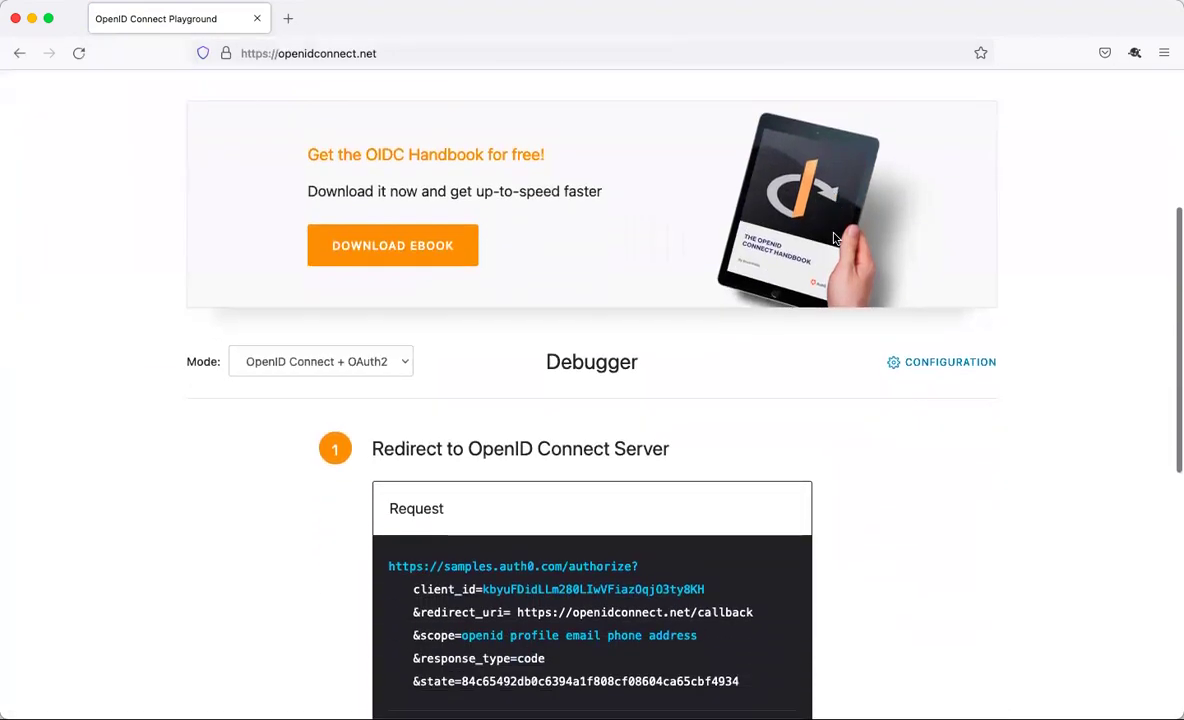
scroll(835, 238, "down", 5)
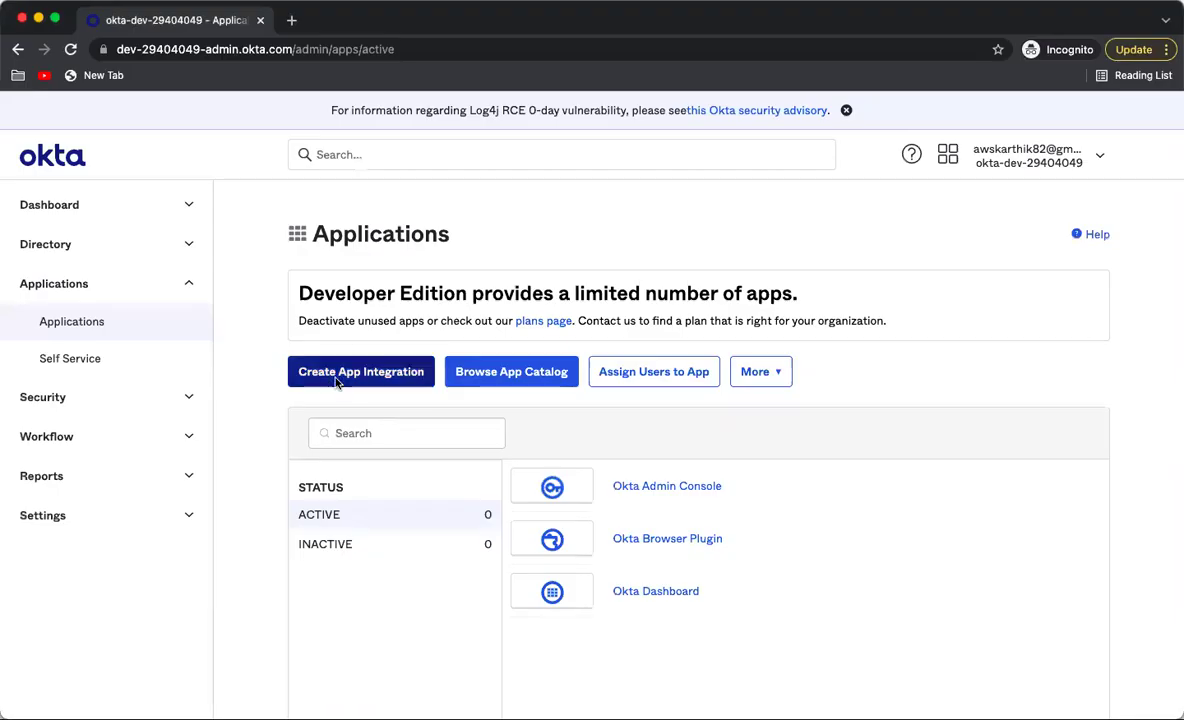
left_click(400, 373)
Choose OIDC - OpenID Connect with the Web Application type for the new integration.
left_click(529, 263)
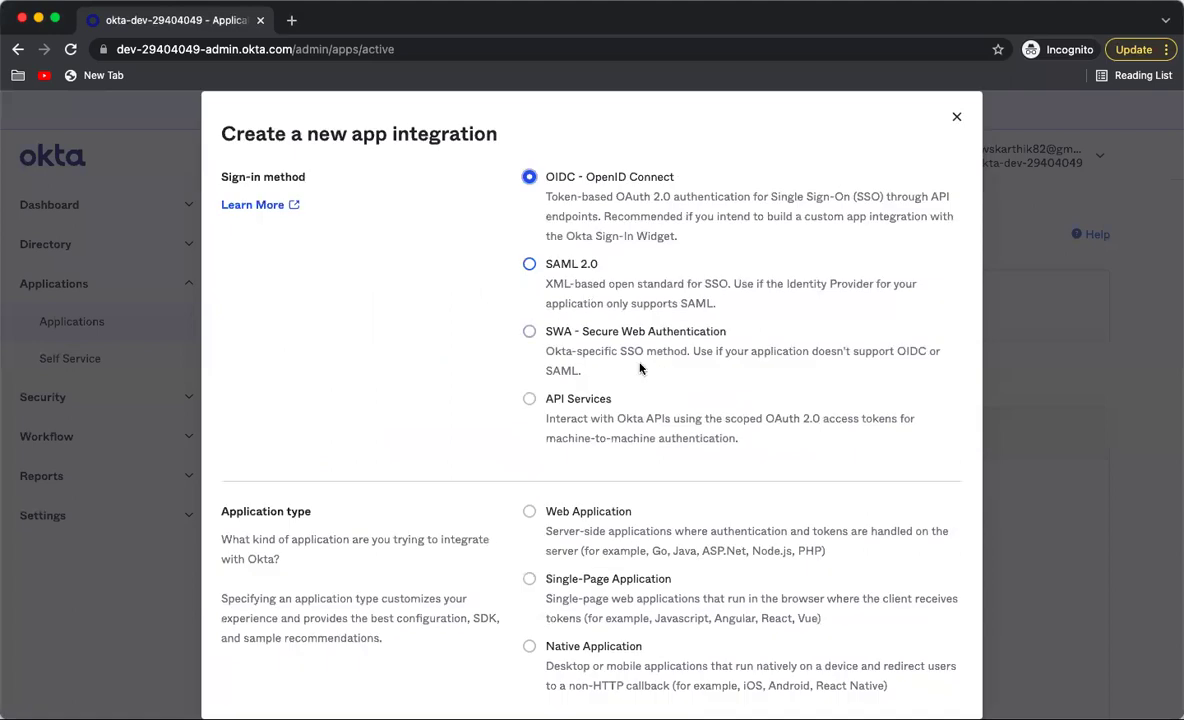
scroll(640, 369, "down", 1)
left_click(565, 456)
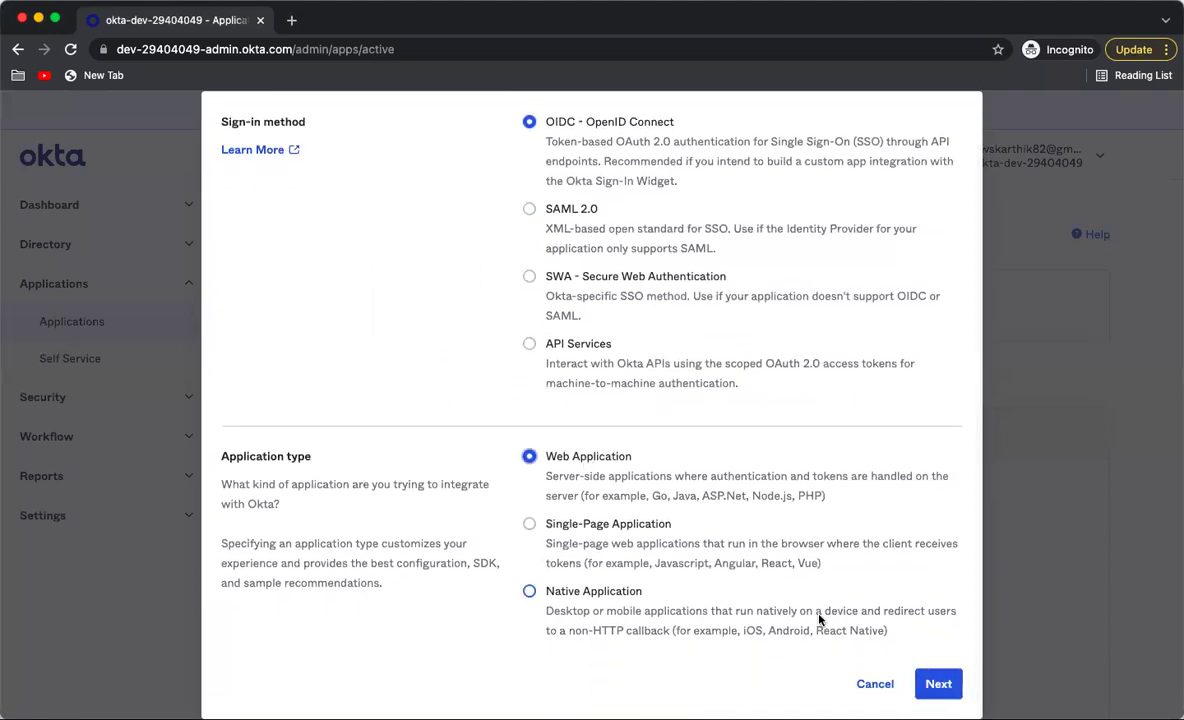
left_click(938, 683)
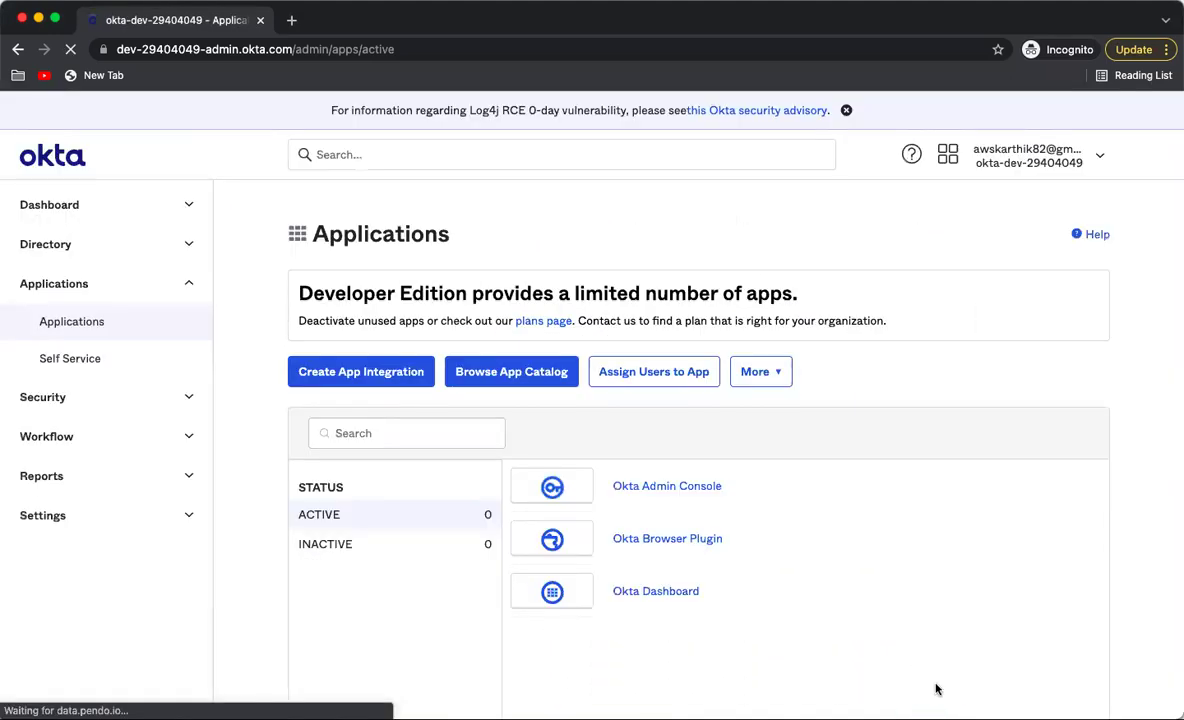
Rename the app from My Web App to OktaOIDCApp and select the localhost redirect URI.
double_click(657, 325)
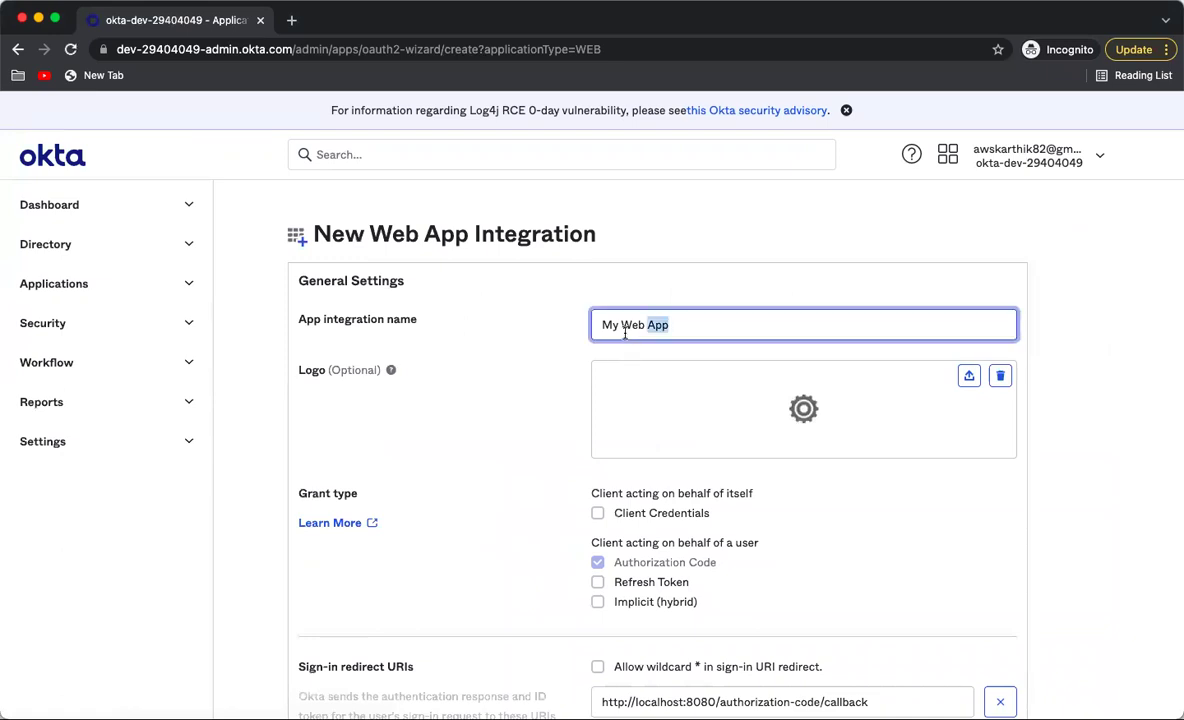
triple_click(794, 313)
type("OktaOIDCApp")
scroll(893, 302, "down", 5)
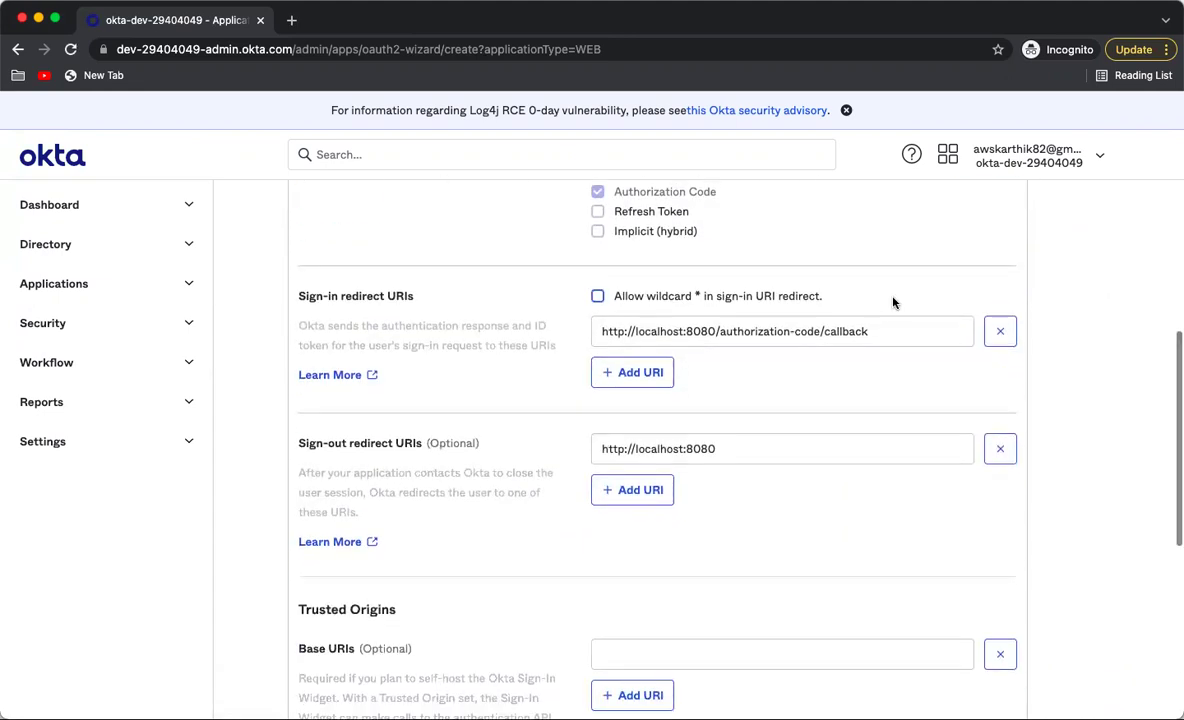
left_click(673, 336)
double_click(673, 336)
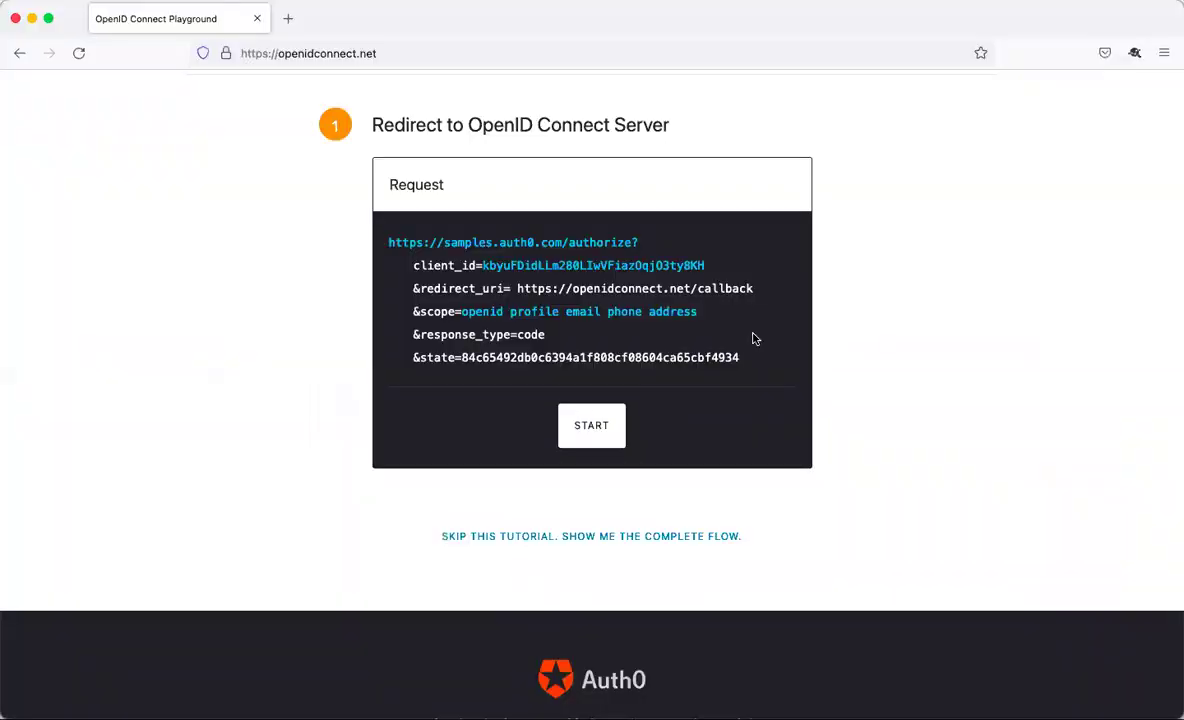
double_click(463, 289)
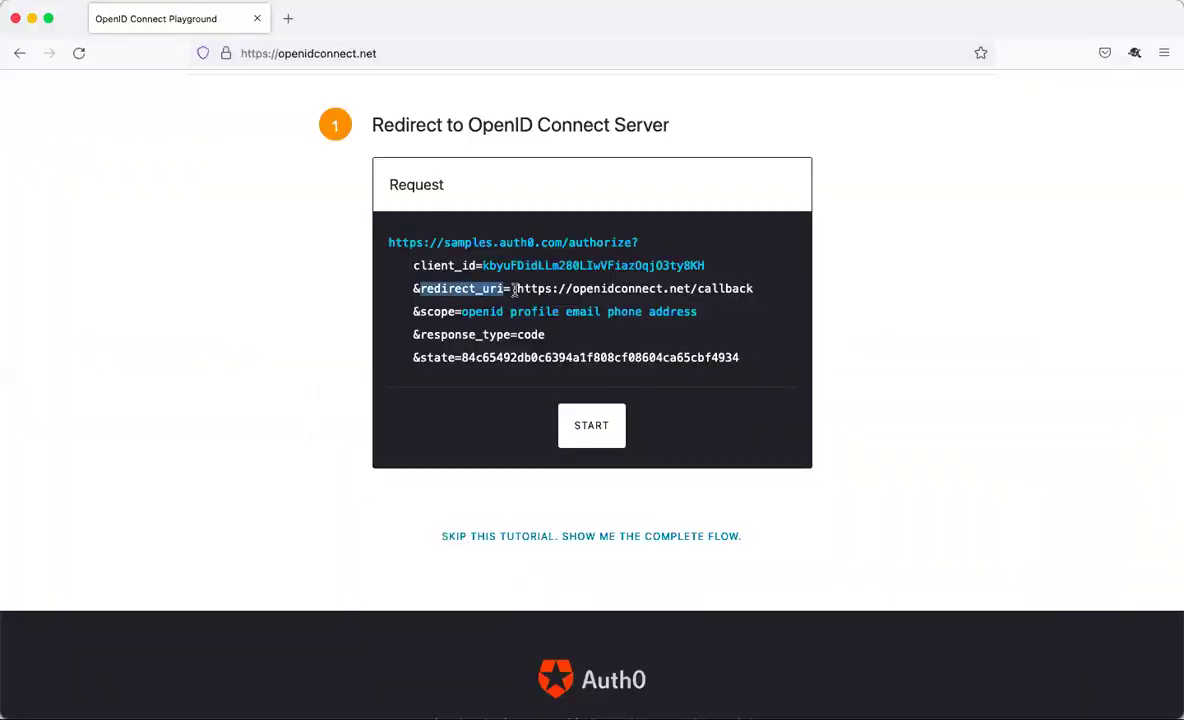
left_click_drag(516, 289, 753, 289)
key("super+c")
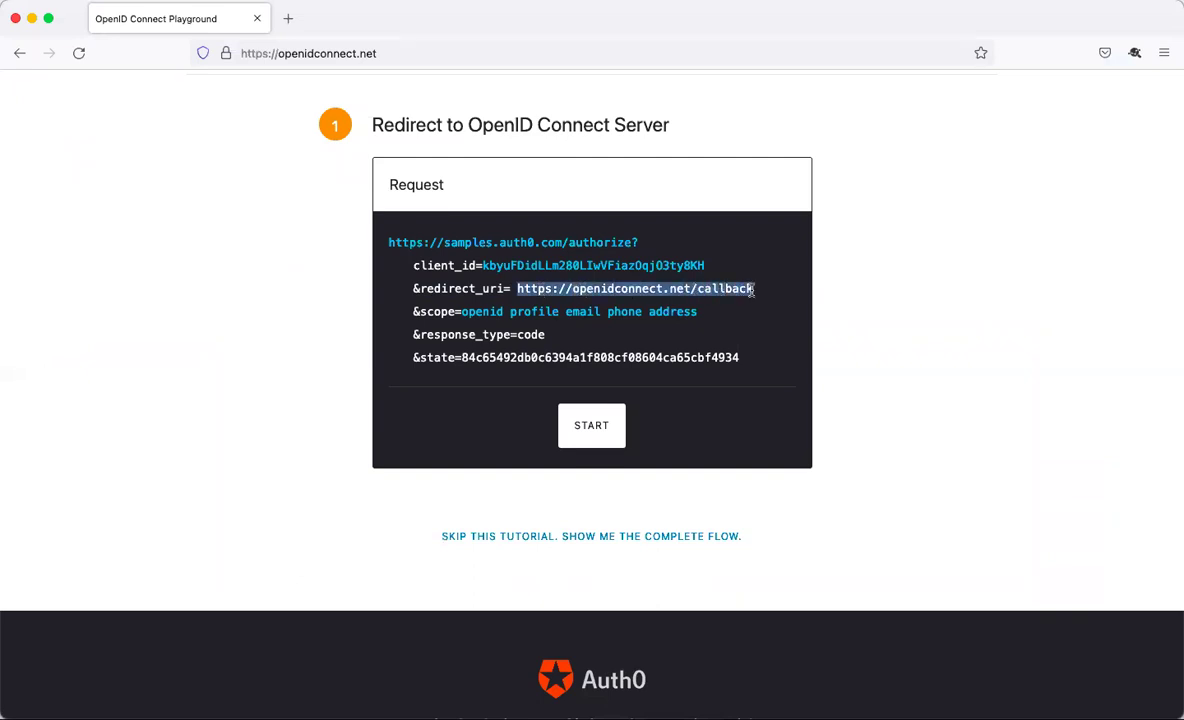
key("super+Tab")
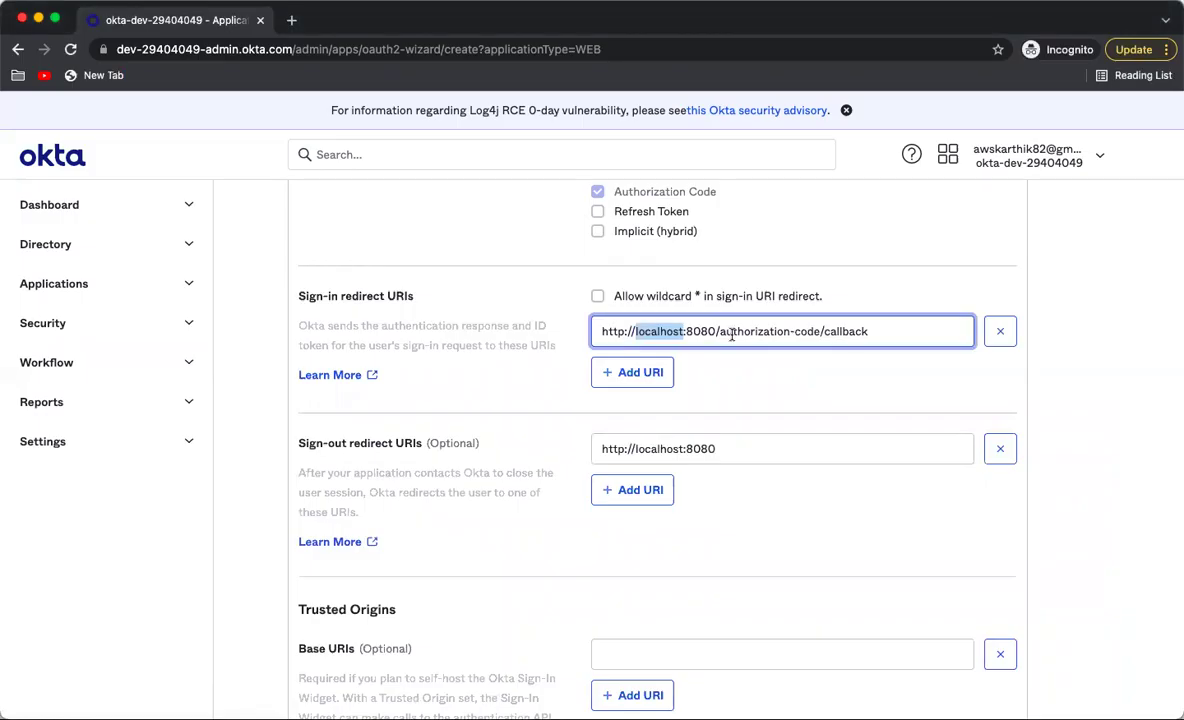
key("super+a")
key("super+v")
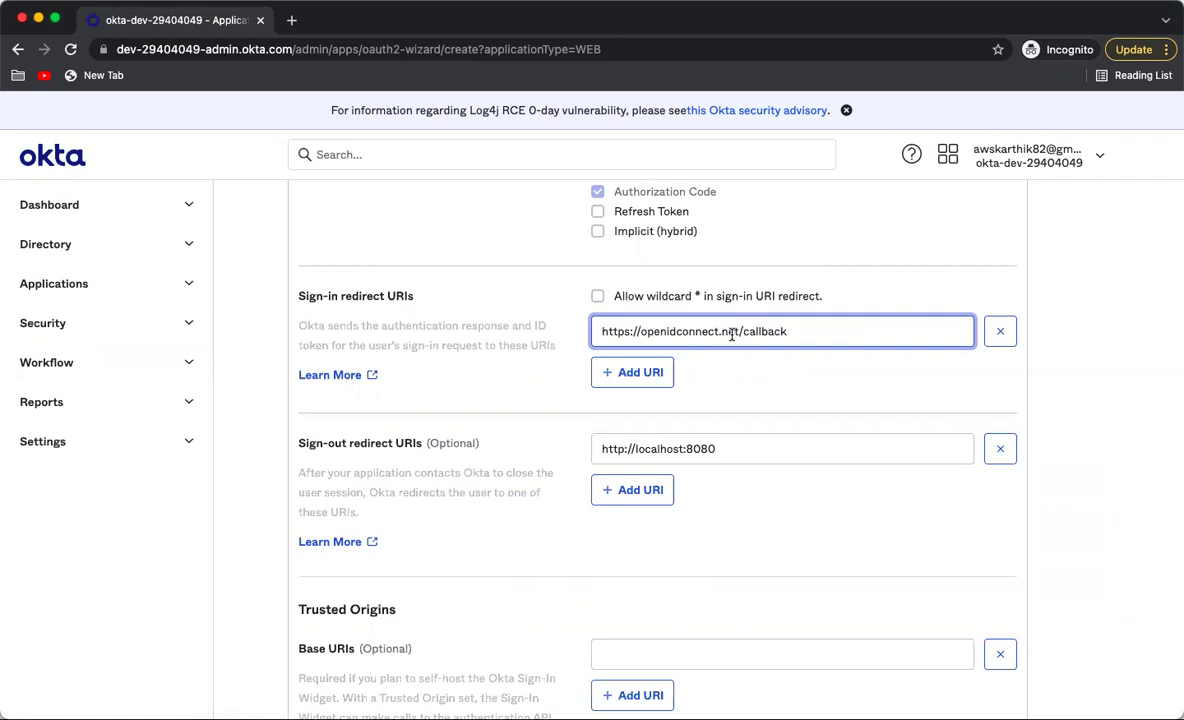
Remove the sign-out redirect URI, allow everyone in the organization access, and save.
left_click(997, 448)
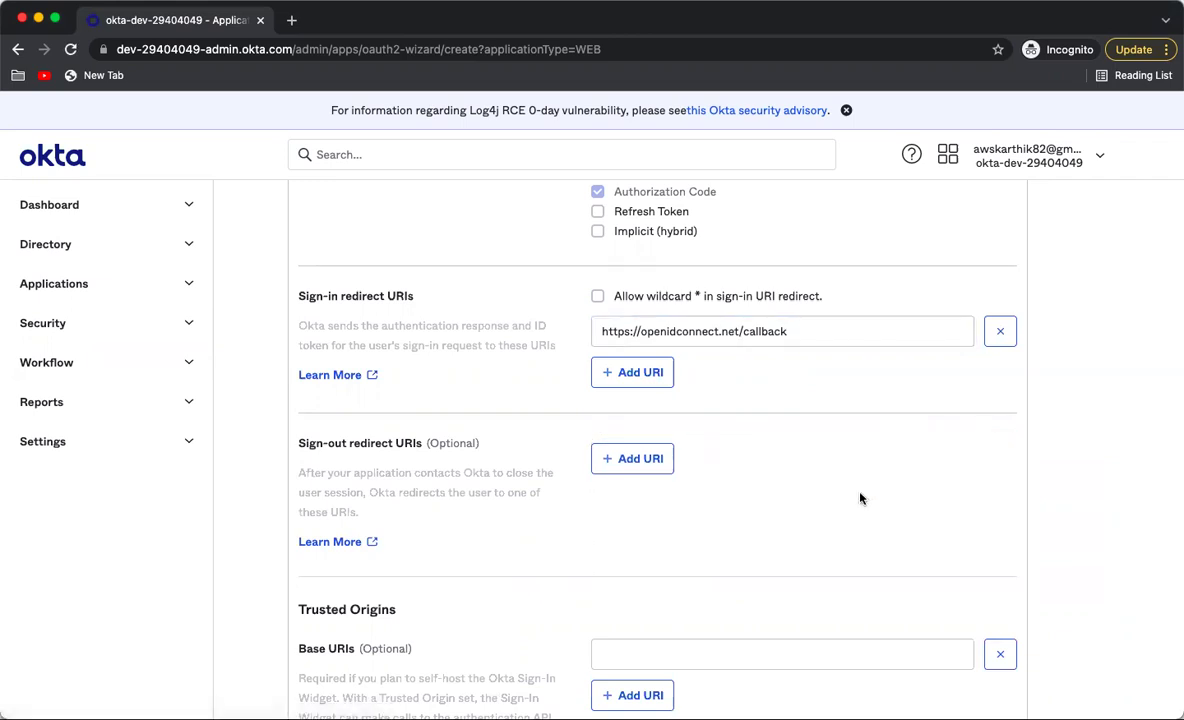
scroll(860, 498, "down", 2)
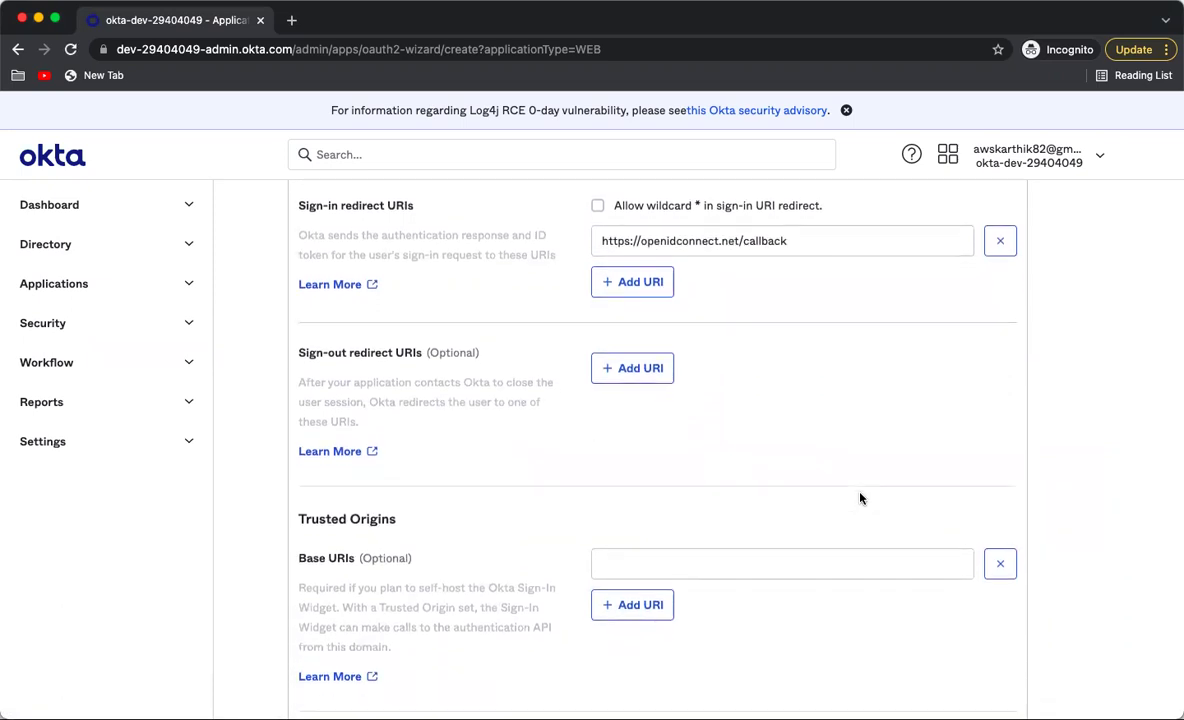
scroll(860, 498, "down", 5)
left_click(651, 450)
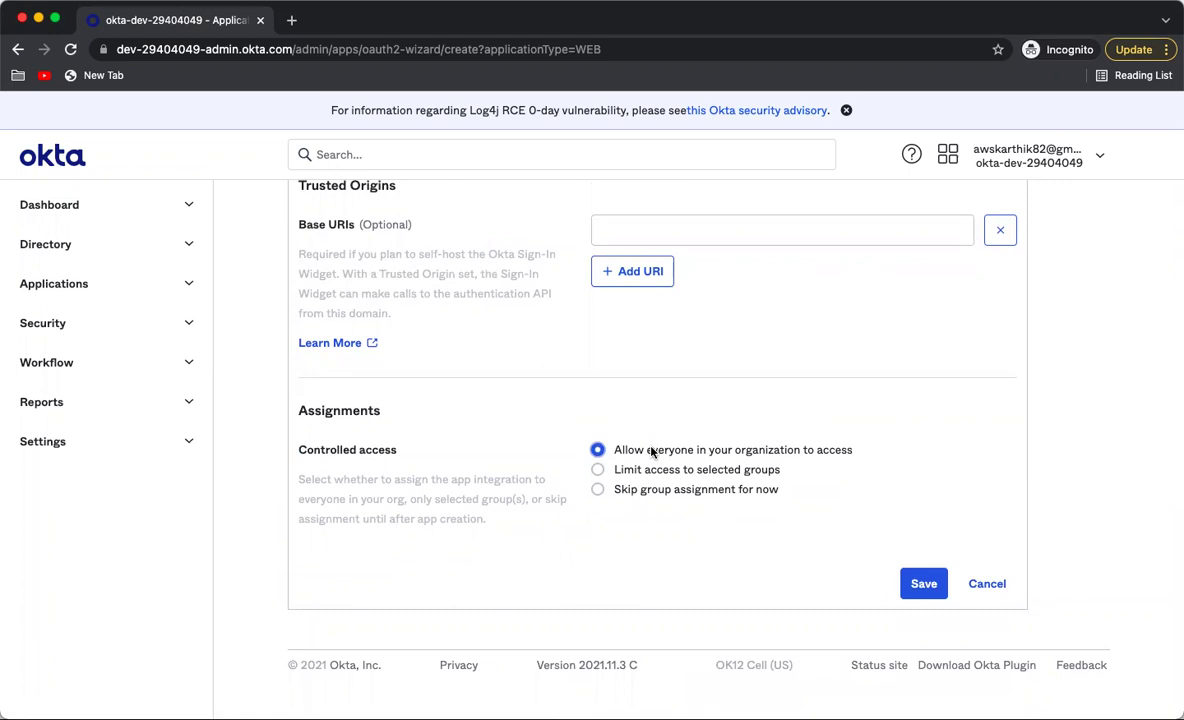
left_click(928, 583)
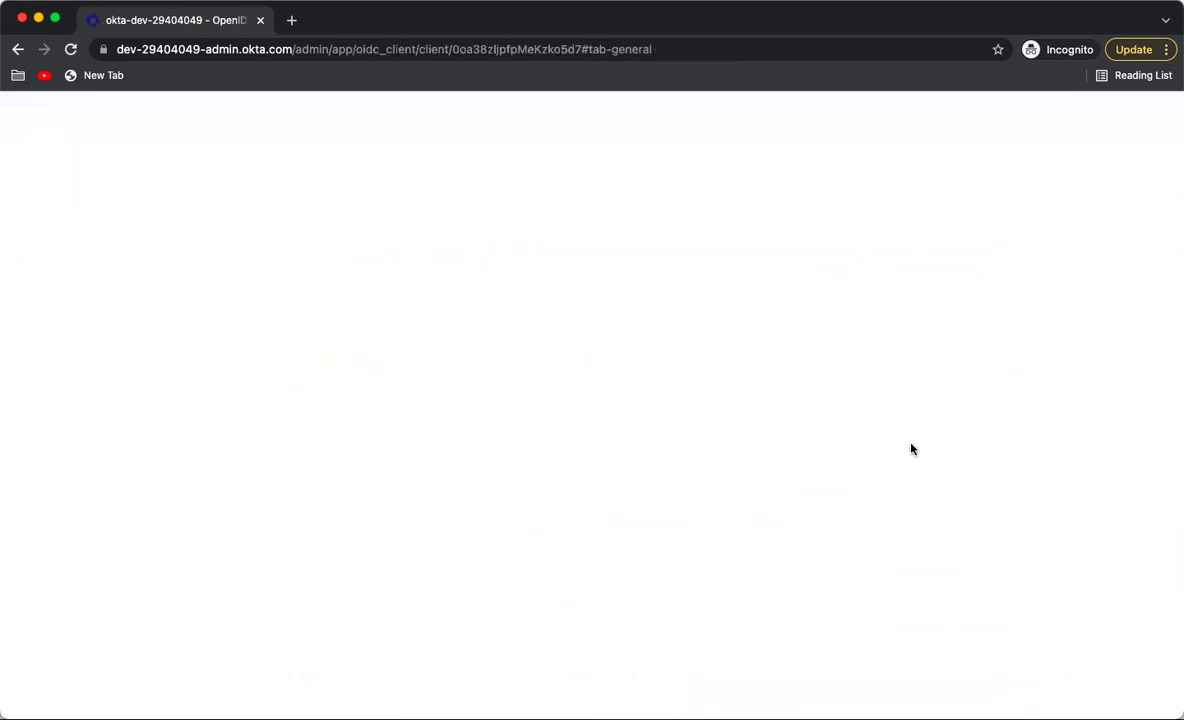
Copy the Okta domain dev-29404049.okta.com from OktaOIDCApp's General Settings.
scroll(911, 450, "down", 5)
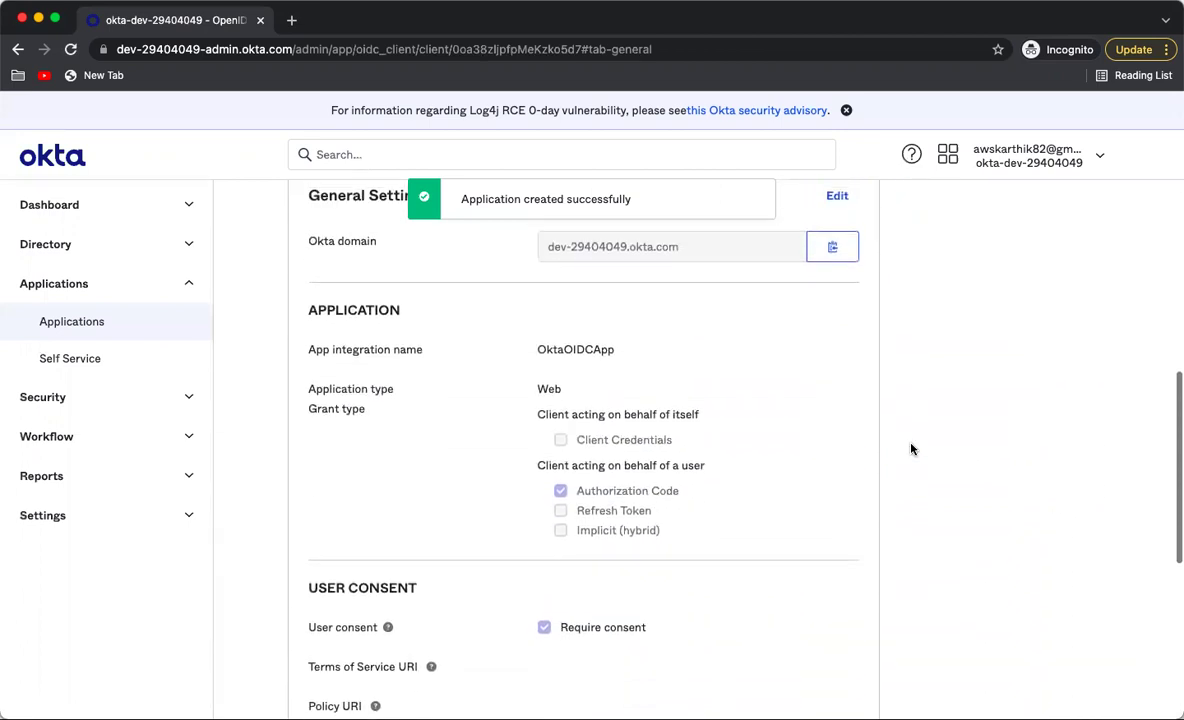
scroll(911, 450, "up", 5)
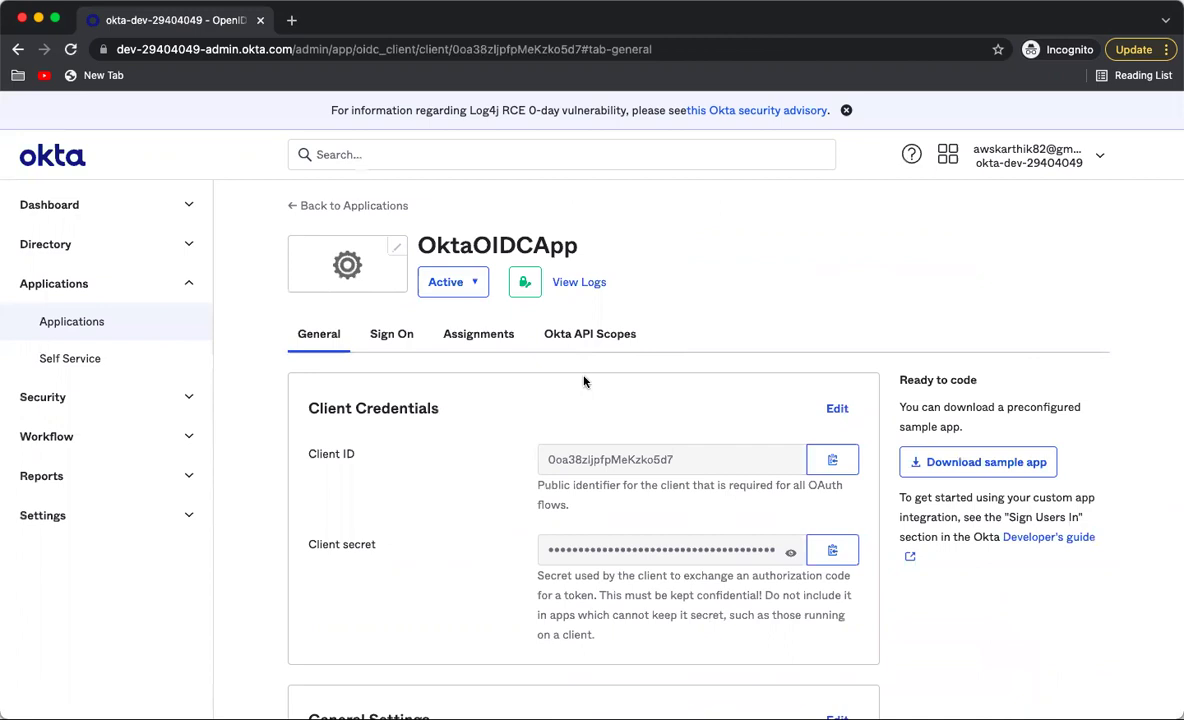
scroll(584, 381, "down", 3)
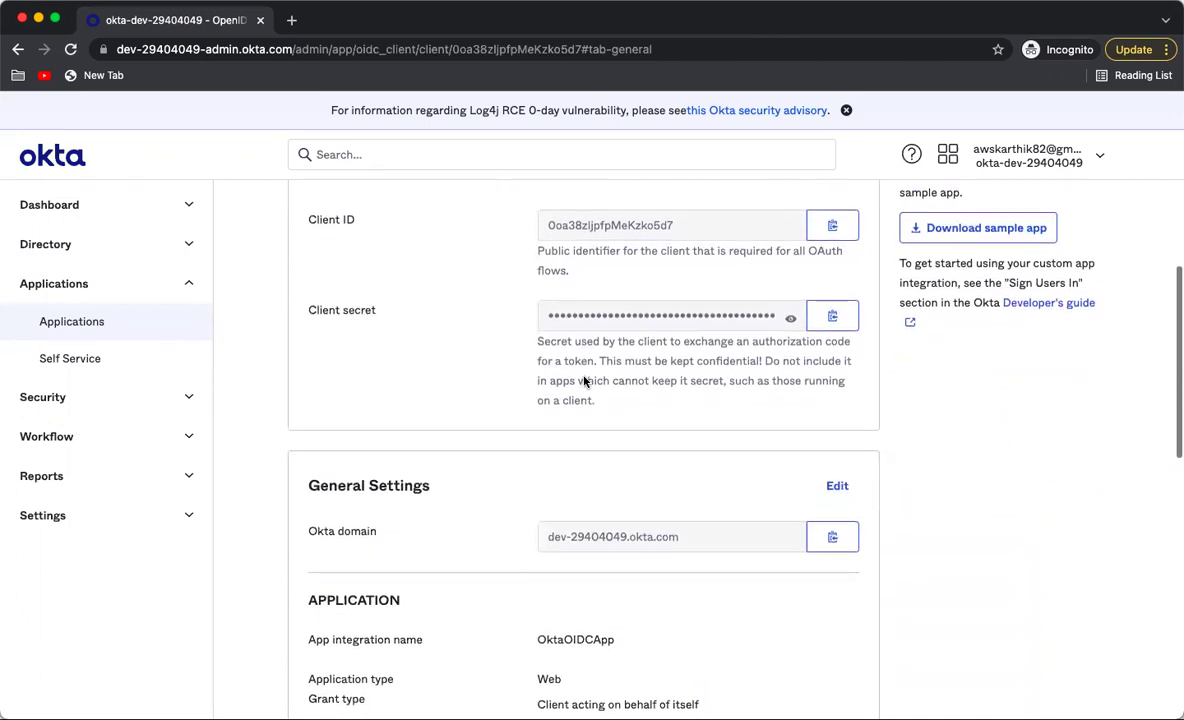
scroll(584, 377, "down", 1)
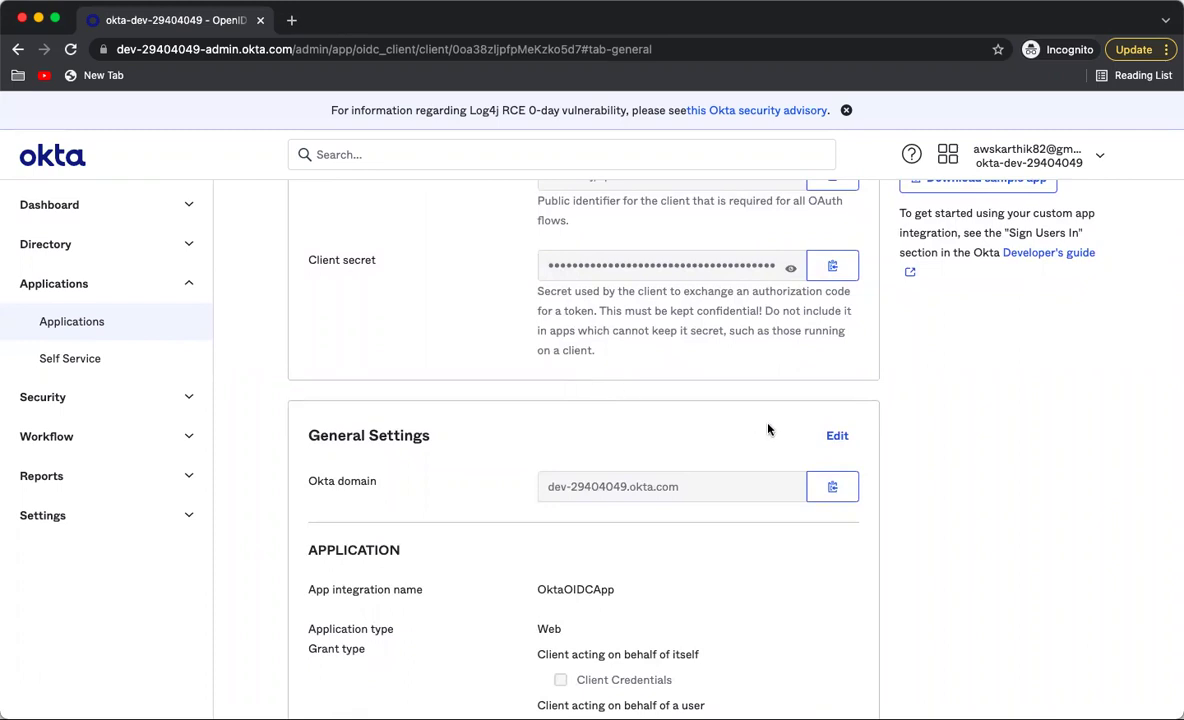
left_click(828, 488)
Replace samples.auth0.com with the Okta domain and load endpoints from the discovery document.
left_click(834, 486)
key("super+Tab")
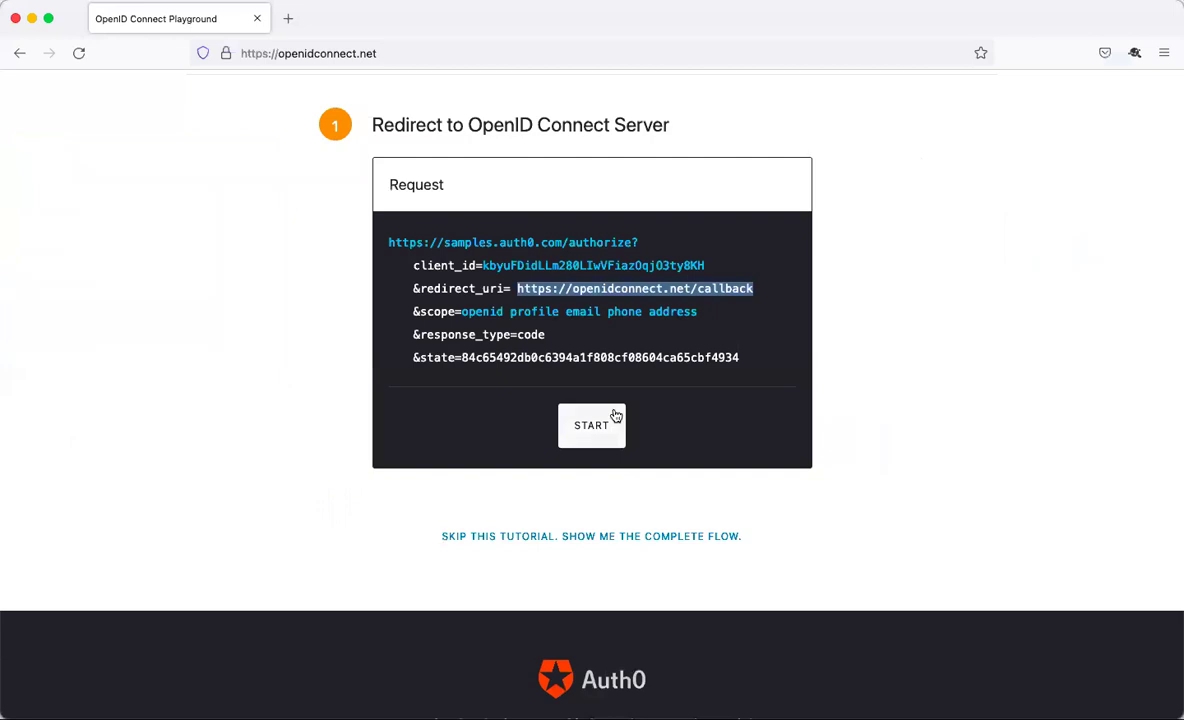
scroll(724, 243, "up", 3)
left_click(940, 194)
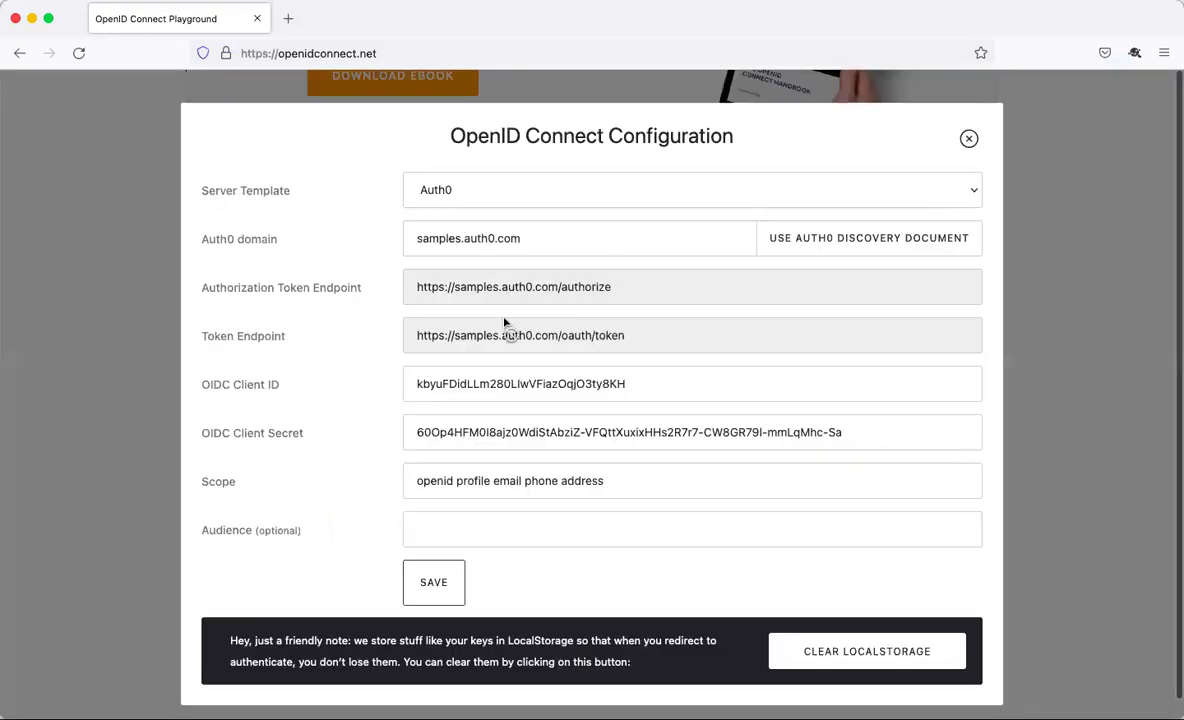
triple_click(568, 243)
key("super+v")
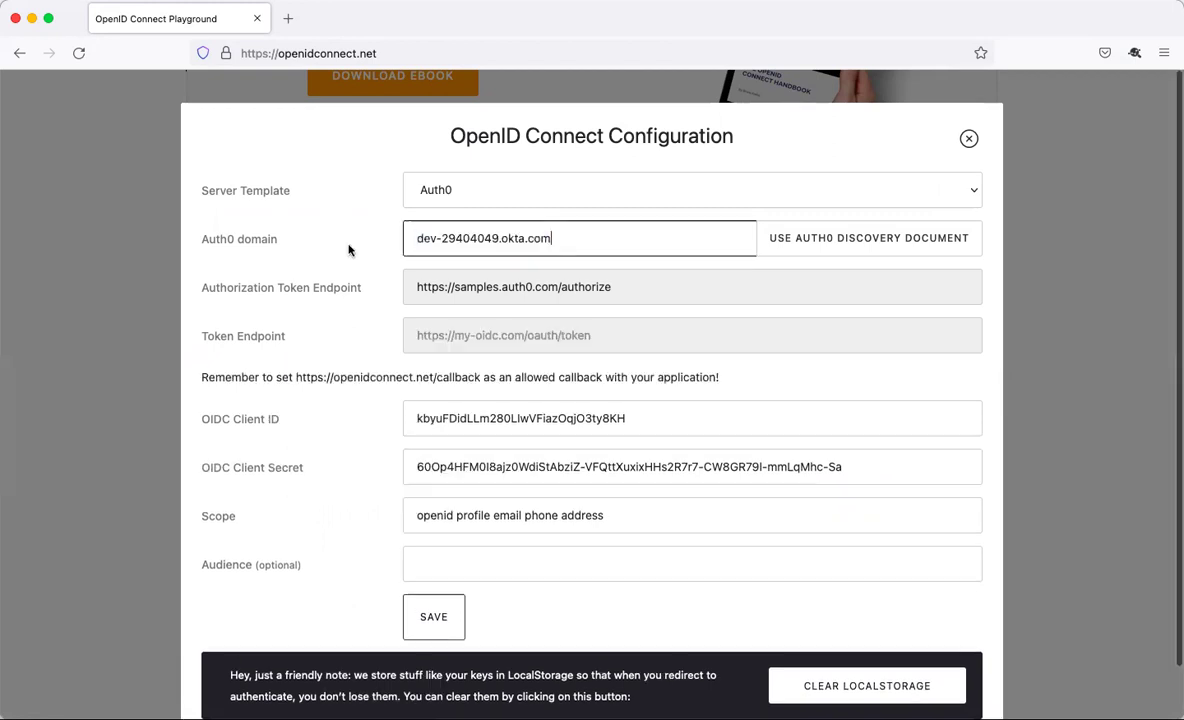
left_click(862, 240)
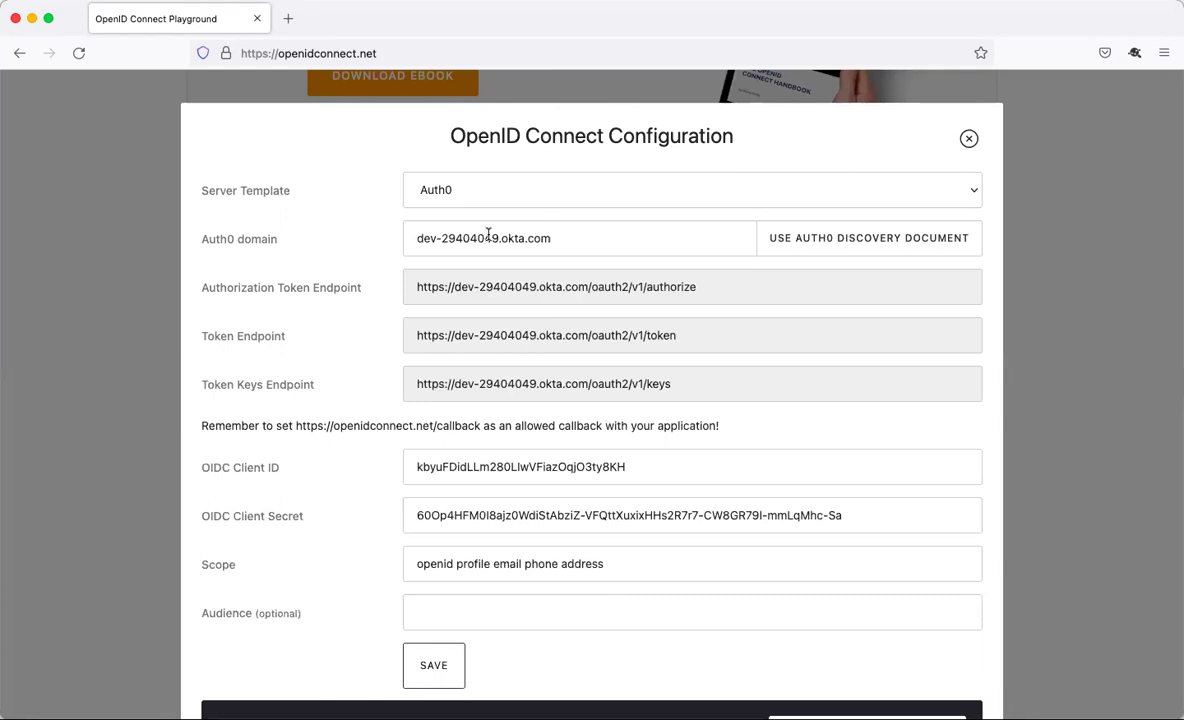
double_click(532, 238)
left_click_drag(544, 236, 570, 285)
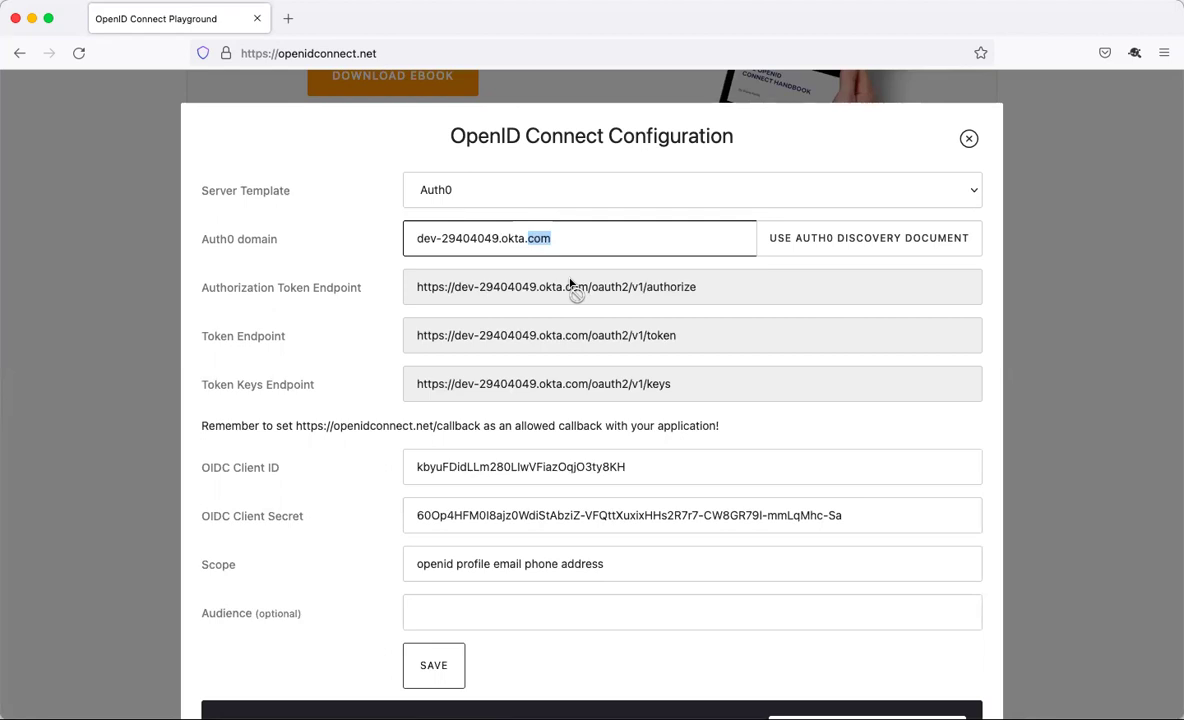
left_click_drag(570, 285, 504, 440)
Copy OktaOIDCApp's client ID and client secret into the playground configuration.
key("super+Tab")
scroll(677, 370, "up", 5)
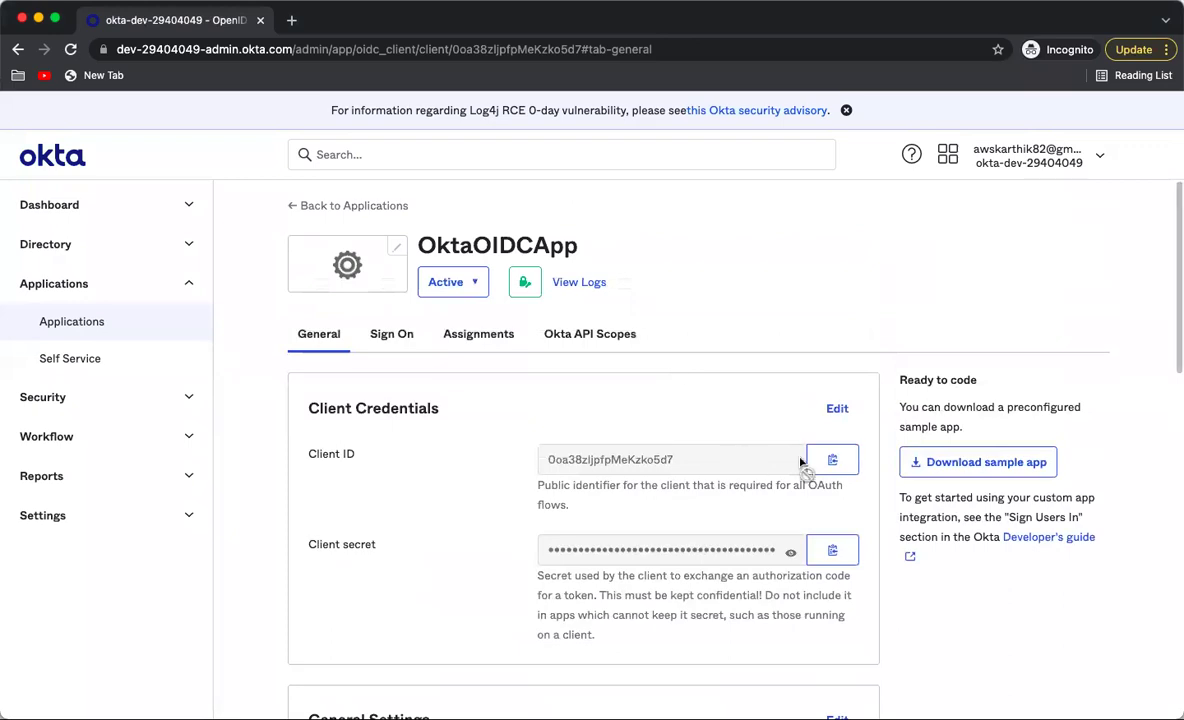
left_click(831, 460)
key("super+Tab")
double_click(521, 466)
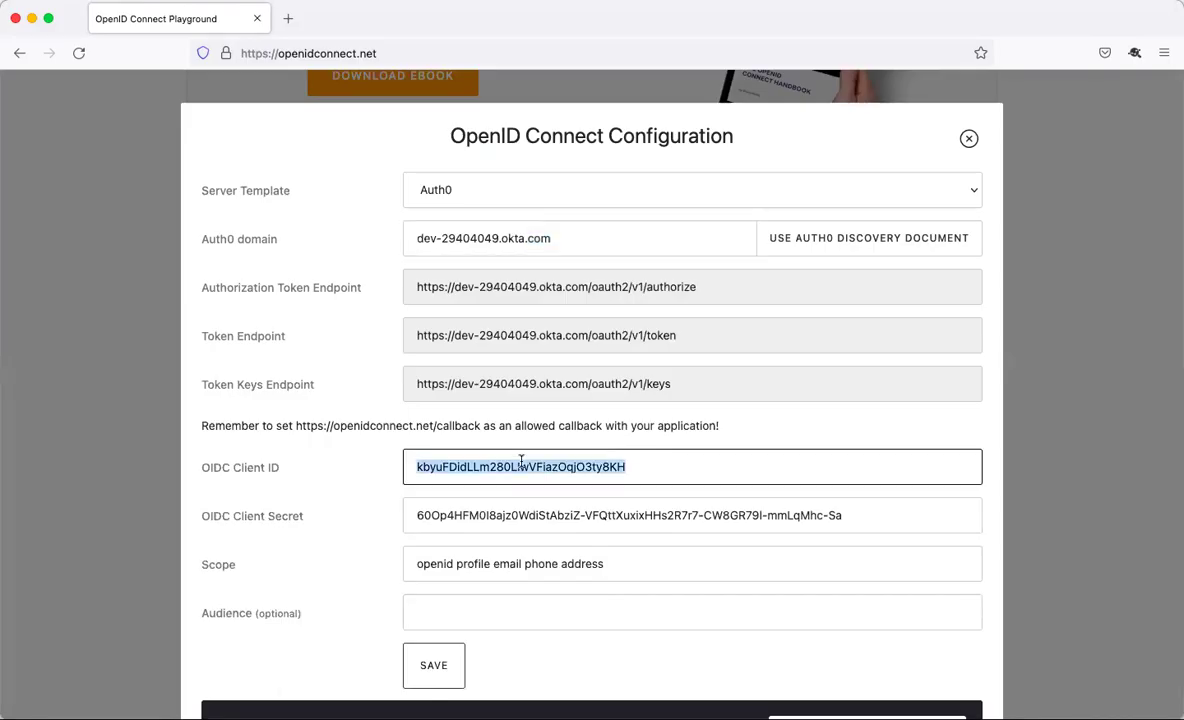
key("super+v")
key("super+Tab")
left_click(832, 548)
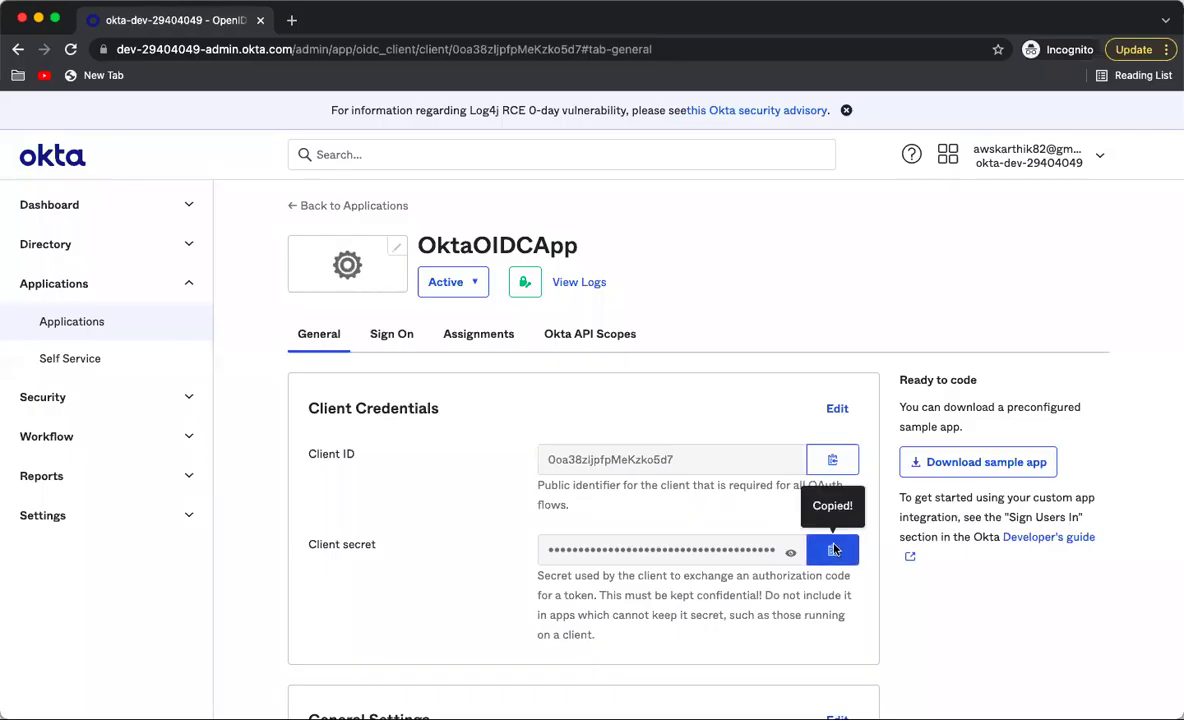
key("super+Tab")
left_click(629, 518)
key("super+a")
key("super+v")
Trim the scope to 'openid profile email' and save the configuration.
left_click_drag(525, 563, 664, 562)
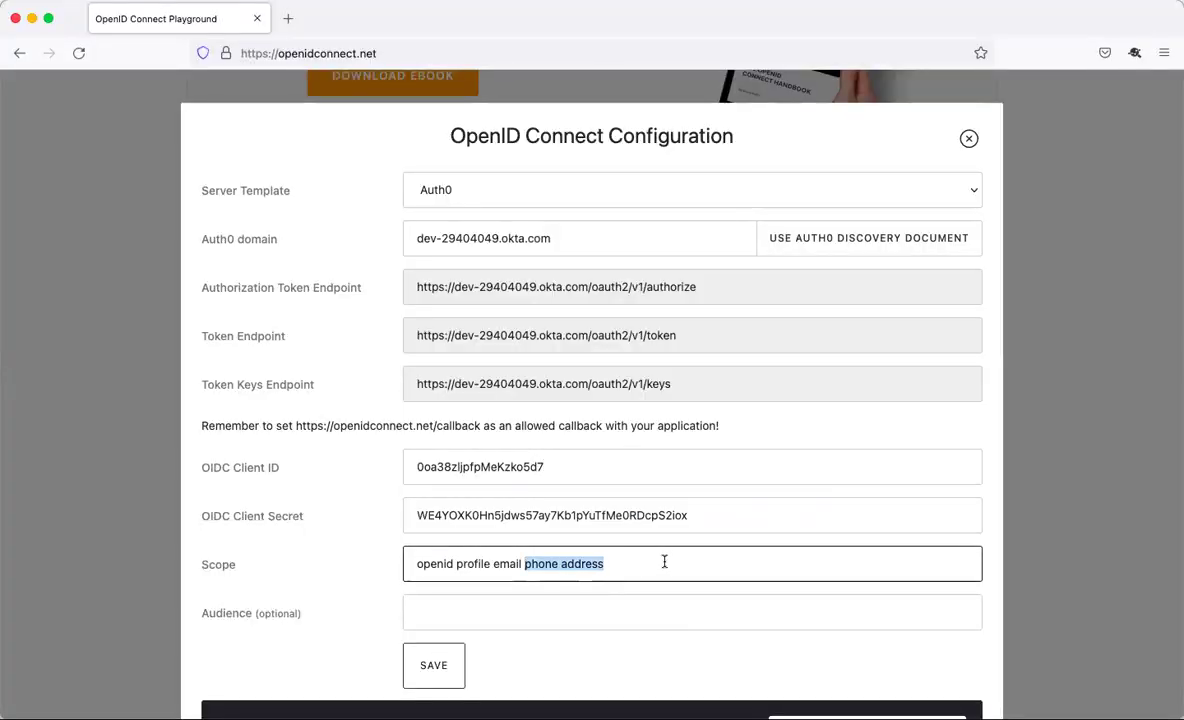
key("BackSpace")
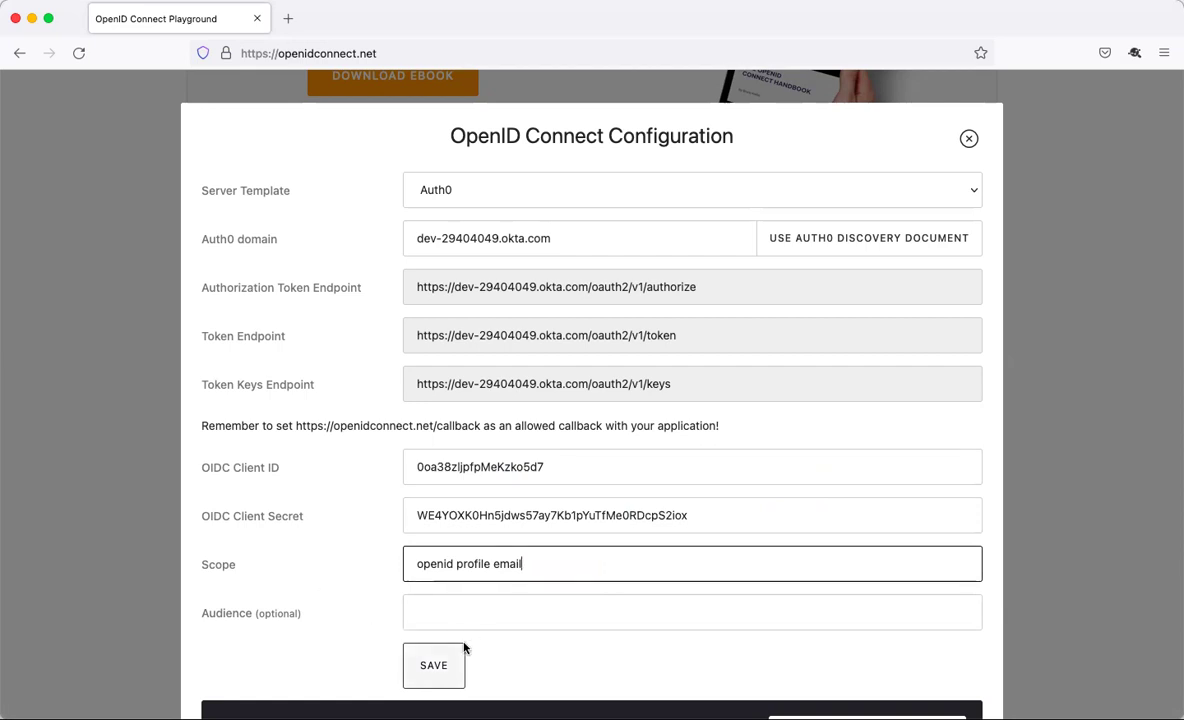
left_click(452, 662)
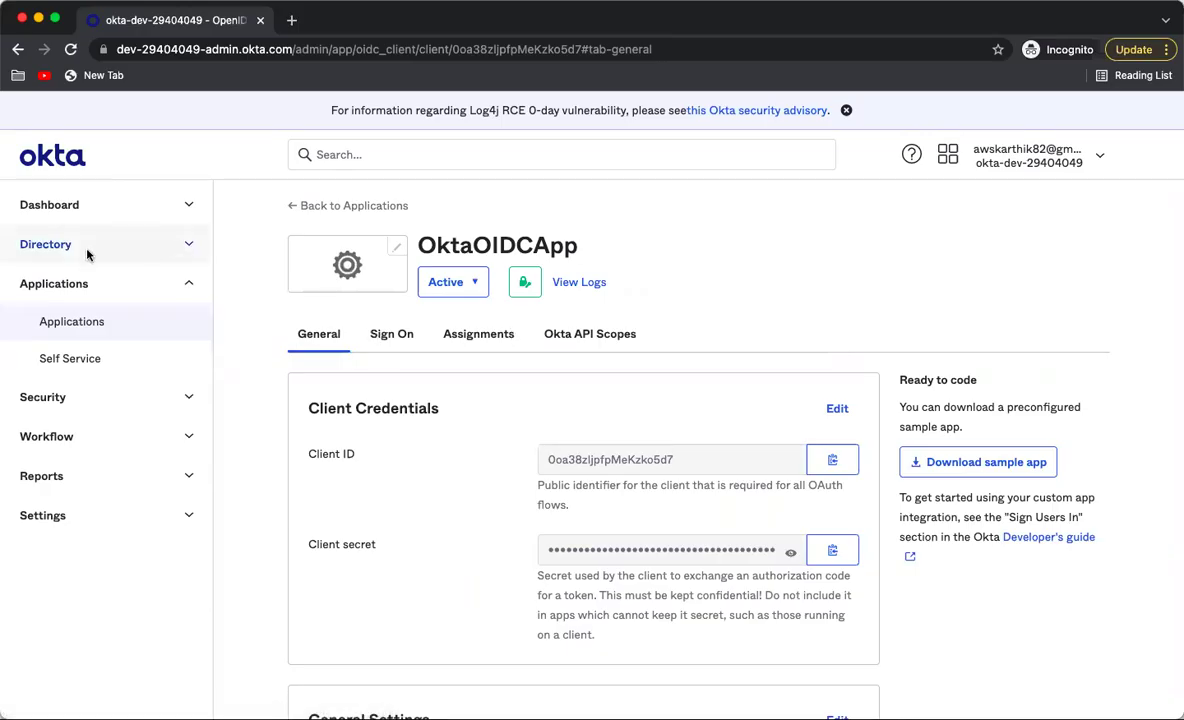
Add a new person named Okta OIDC User with a test e-mail as username.
left_click(85, 250)
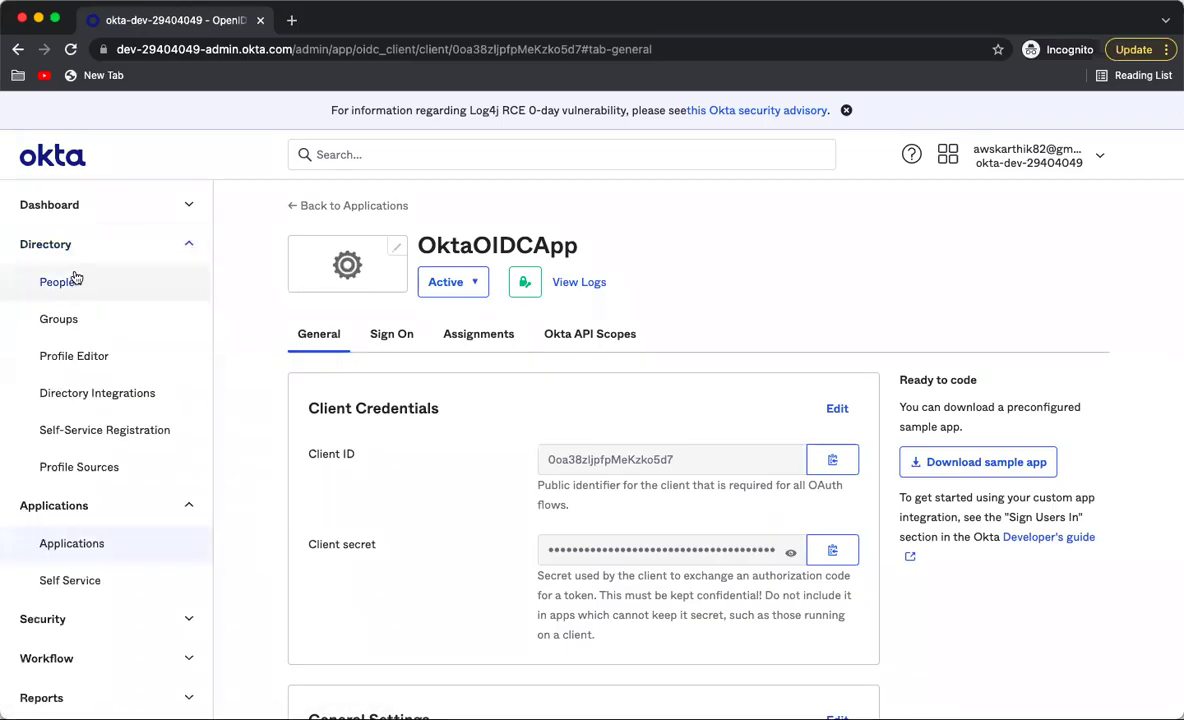
left_click(60, 281)
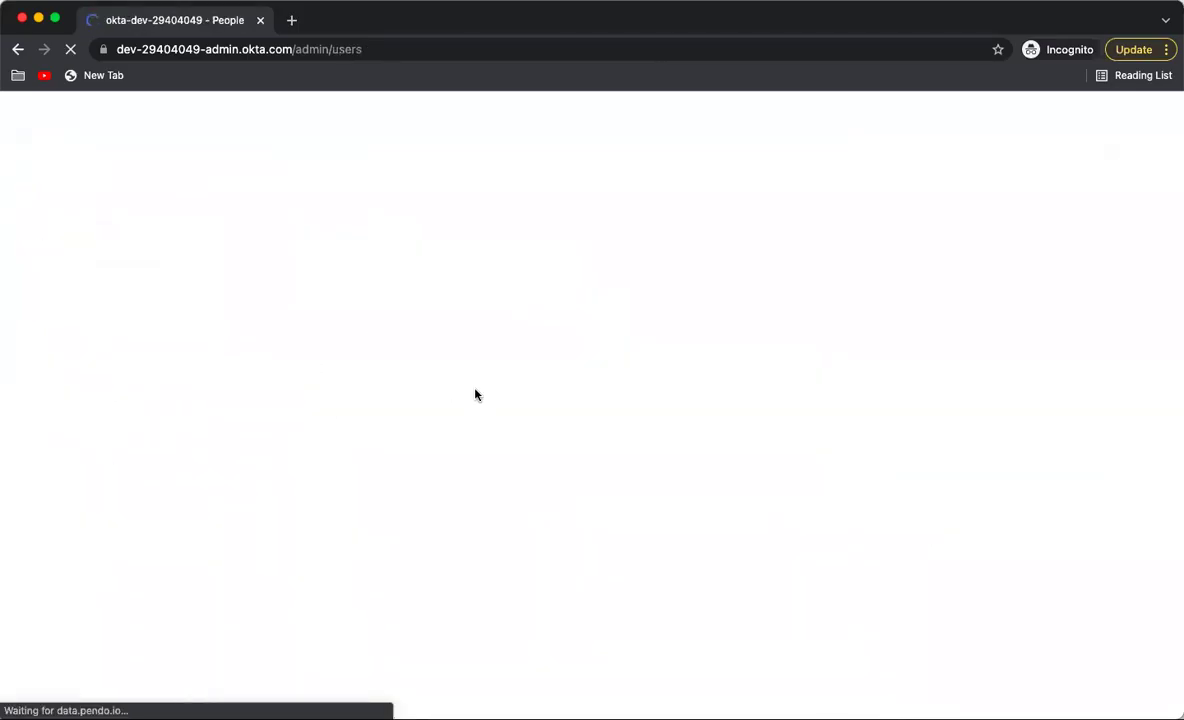
left_click(350, 287)
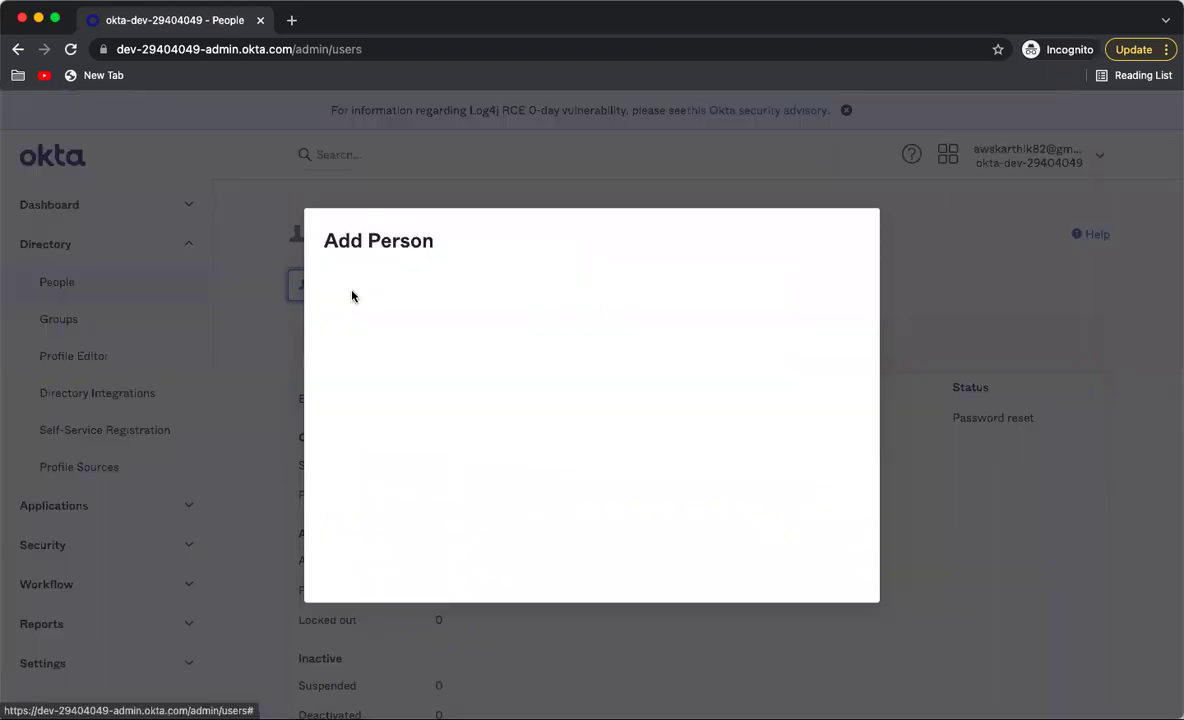
left_click(603, 291)
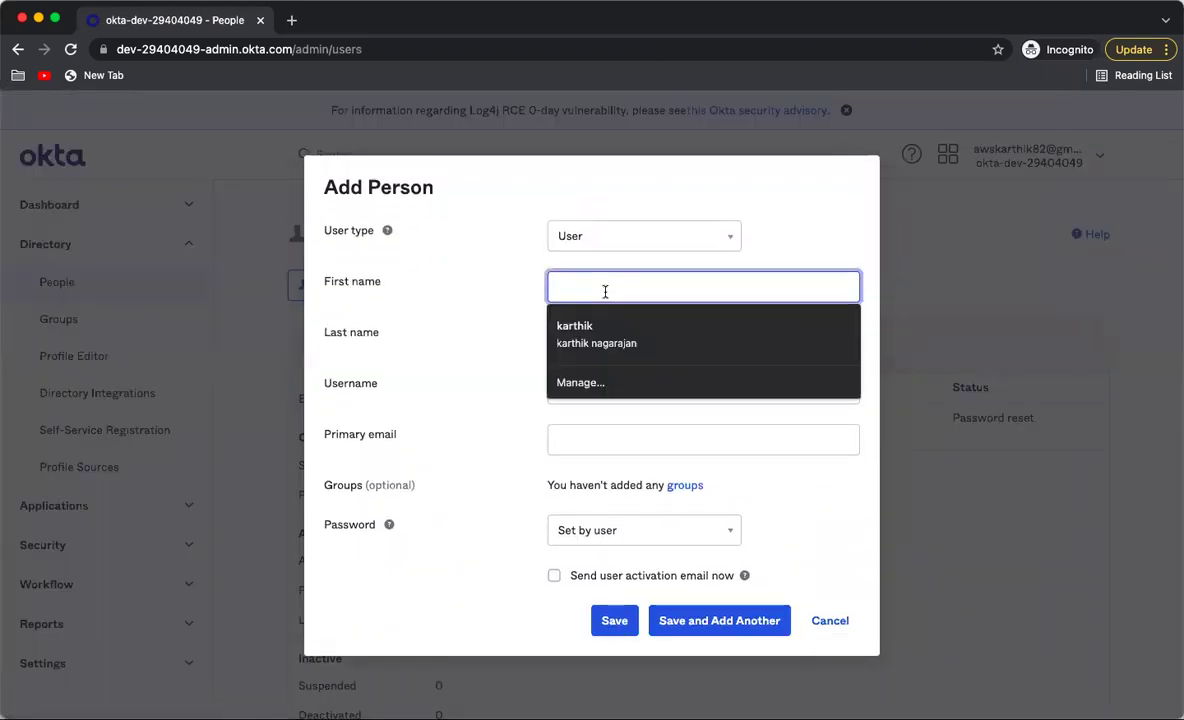
type("Okta")
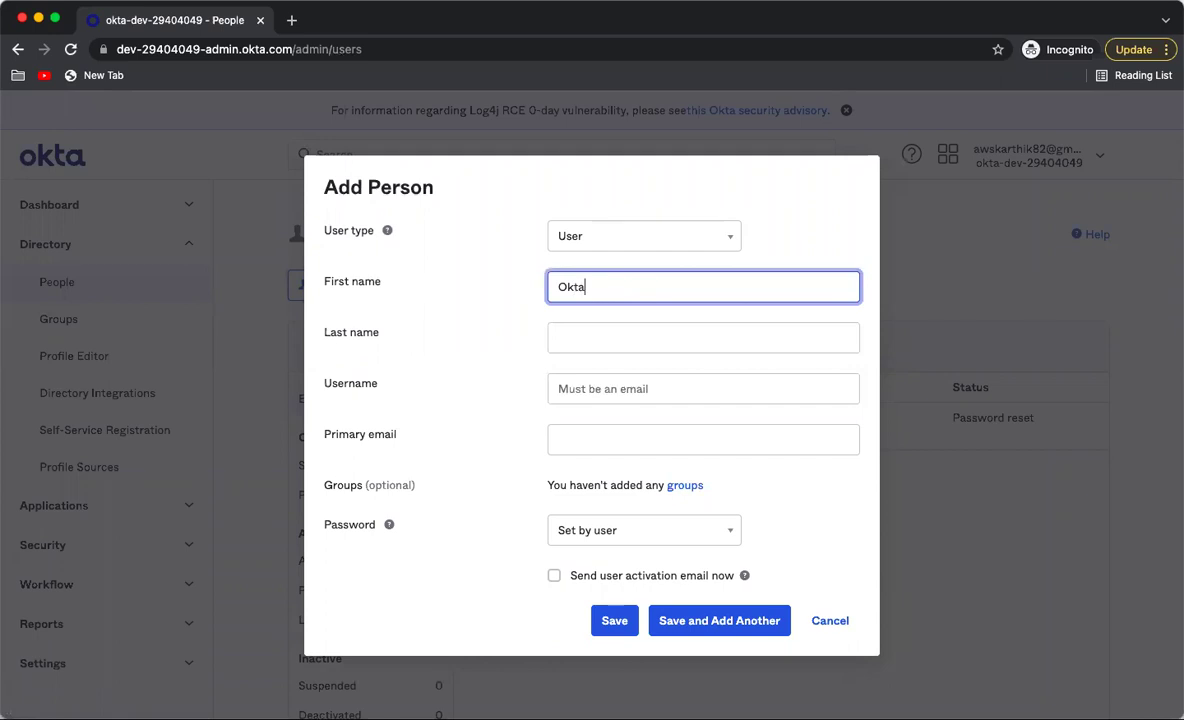
key("Tab")
type("T=")
key("BackSpace")
type("OIDC User")
key("Tab")
type("oktaoidcuser@example.com")
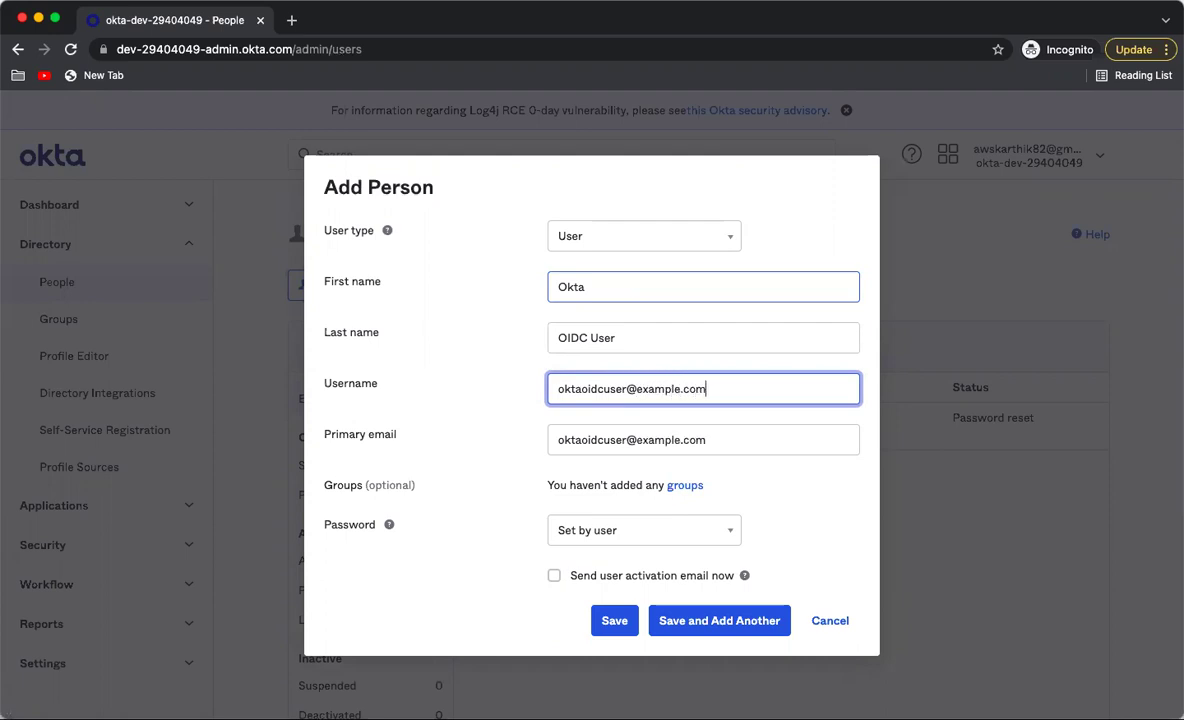
Give the user an admin-set password without forced change at first login, and save.
left_click(618, 531)
left_click(605, 595)
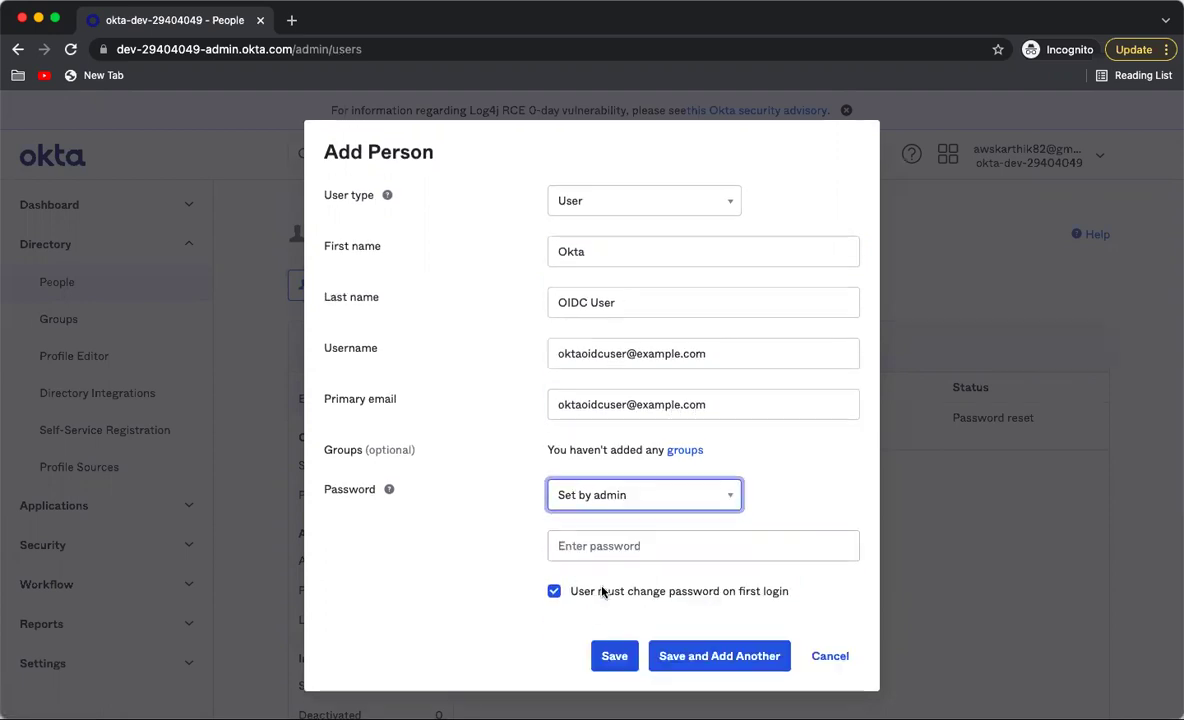
left_click(554, 591)
left_click(562, 548)
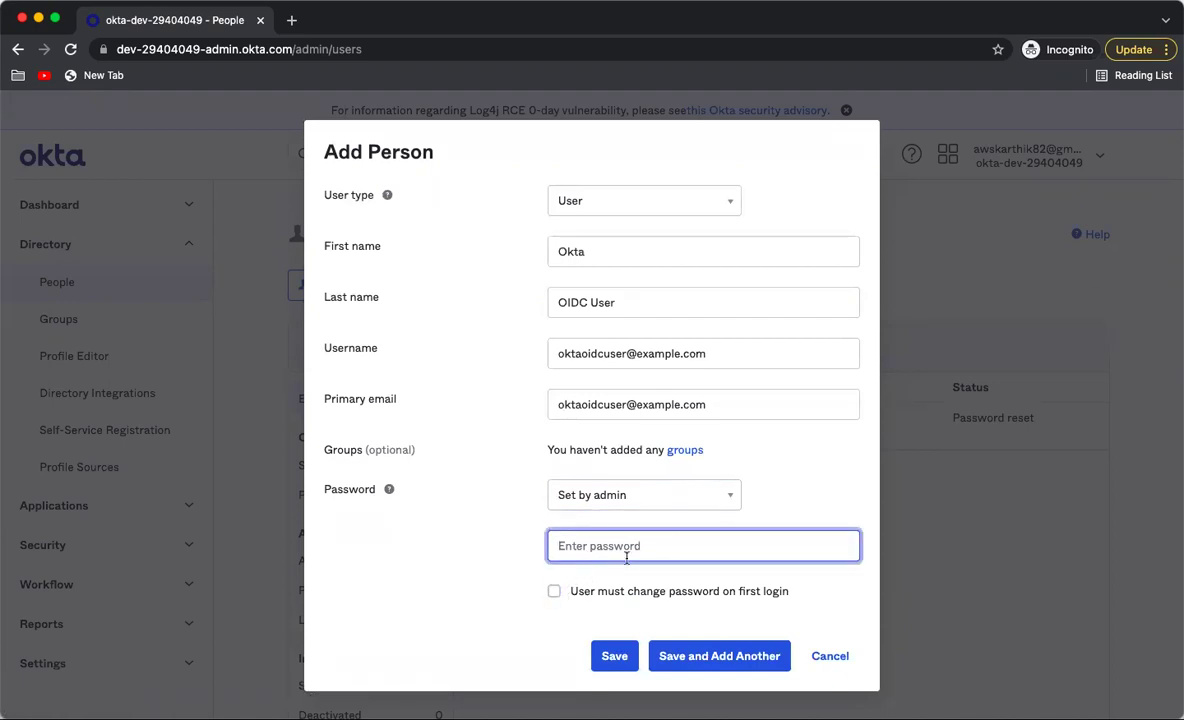
left_click(618, 656)
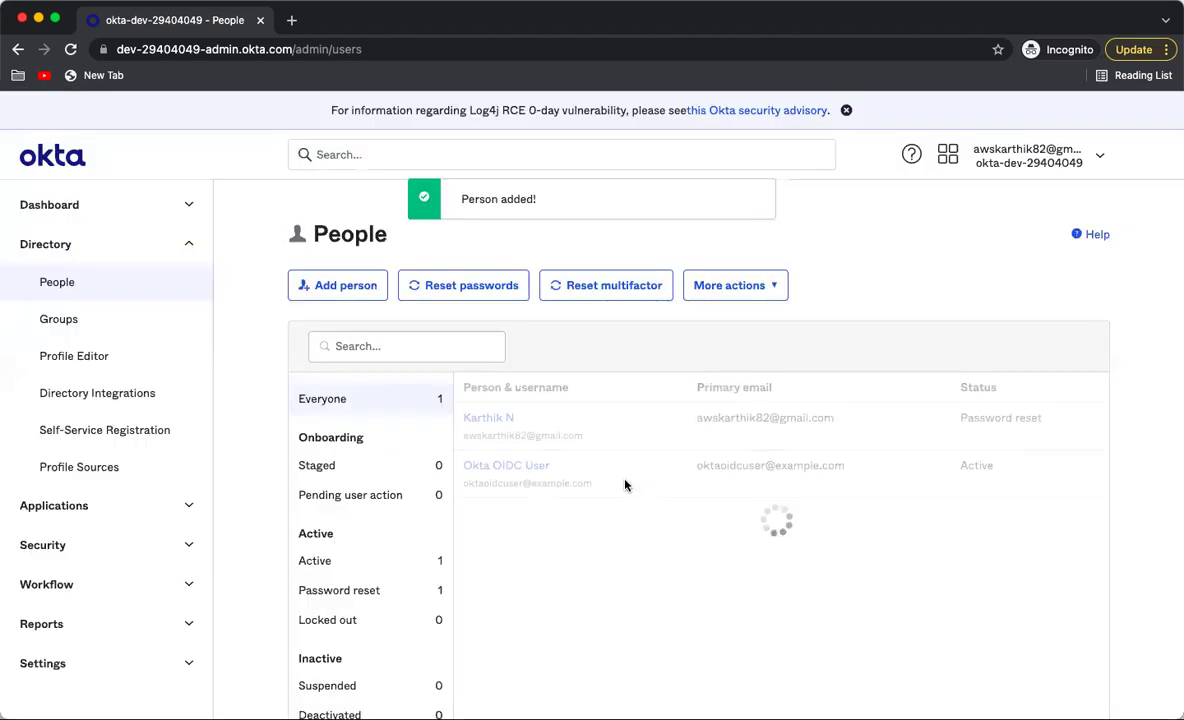
left_click(100, 506)
Check OktaOIDCApp's Assignments tab to confirm Okta OIDC User is assigned.
left_click(90, 546)
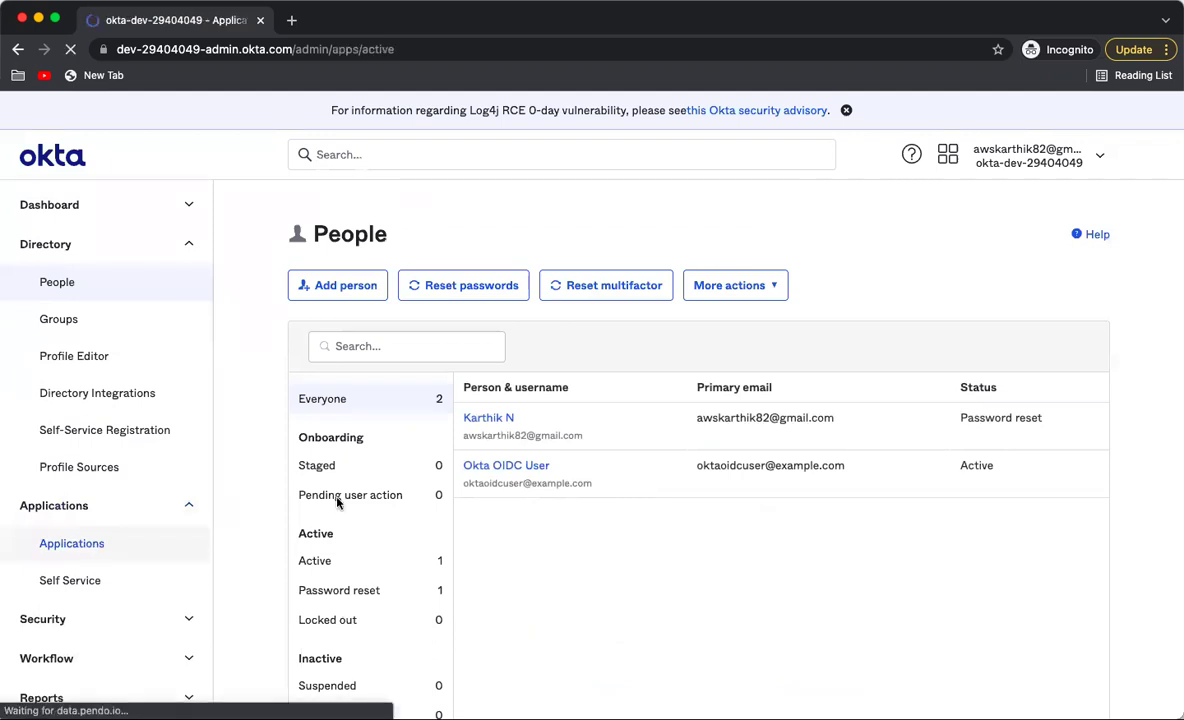
left_click(650, 638)
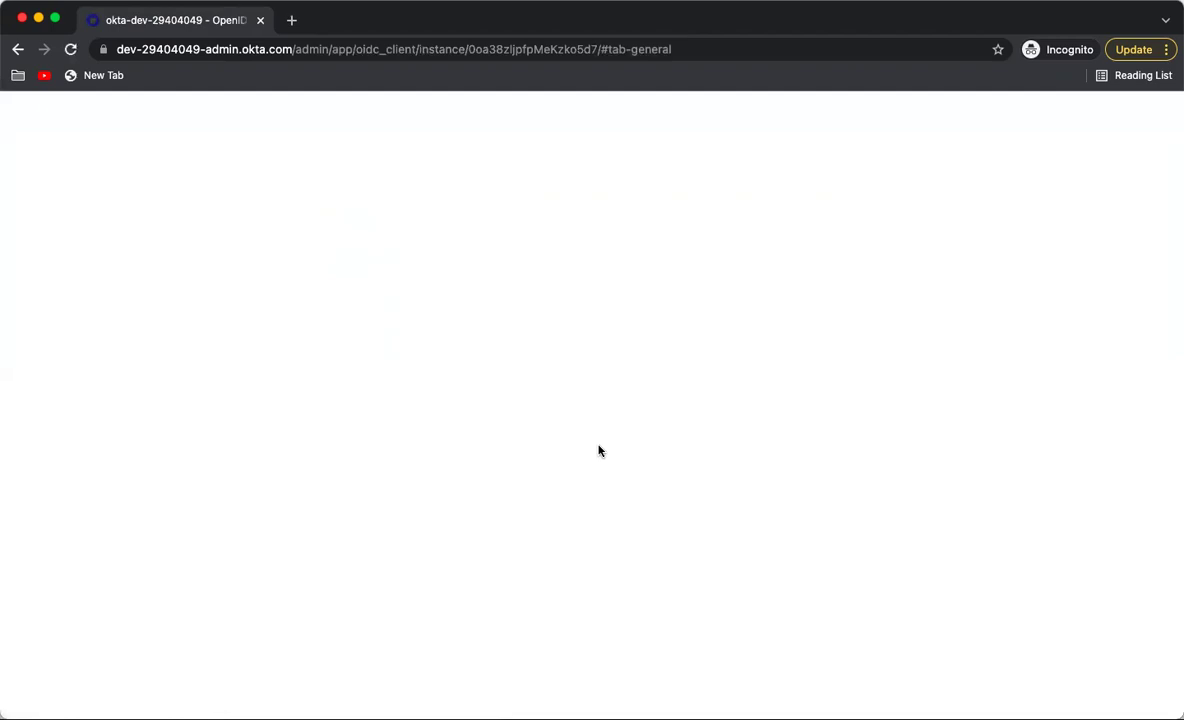
left_click(482, 336)
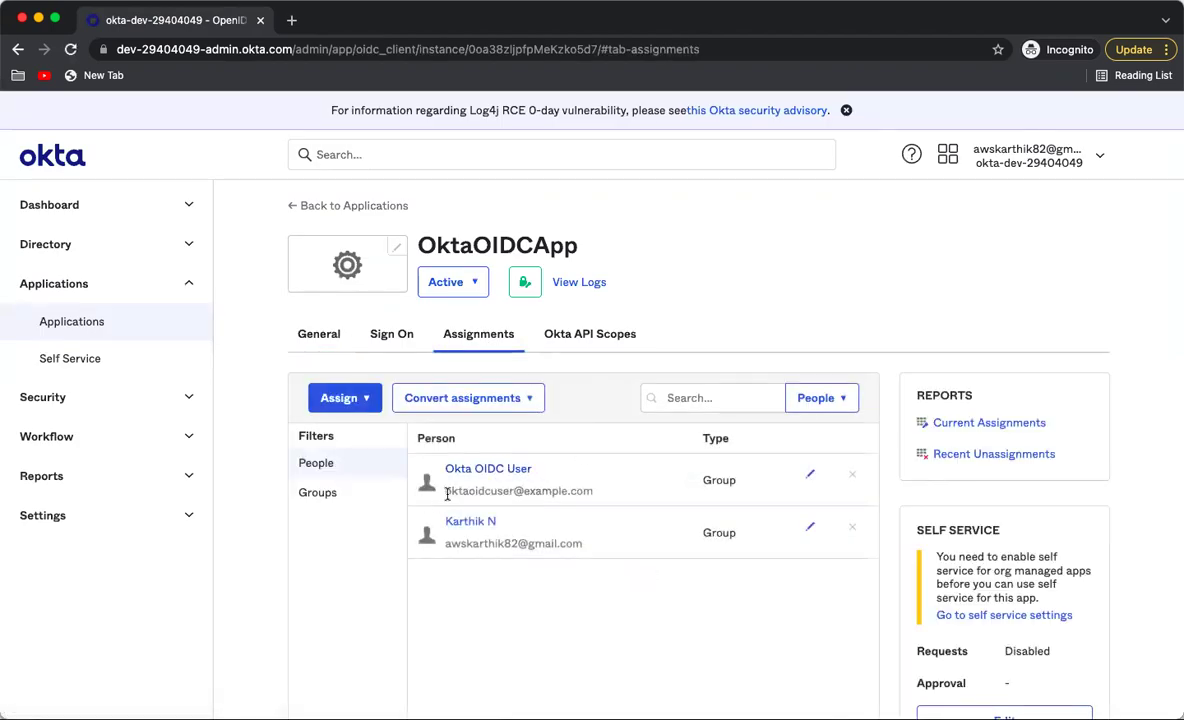
left_click_drag(444, 491, 590, 492)
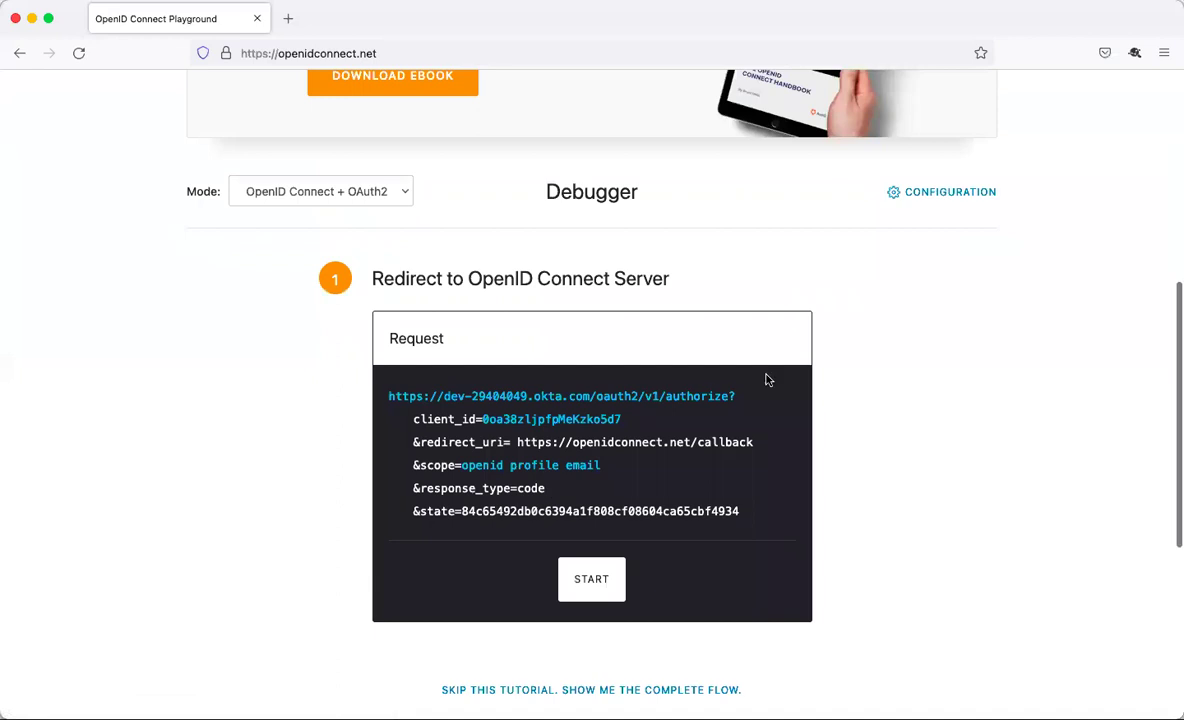
Start the authorization request and sign in to Okta with the new user's e-mail and password, declining to save the login.
left_click(586, 590)
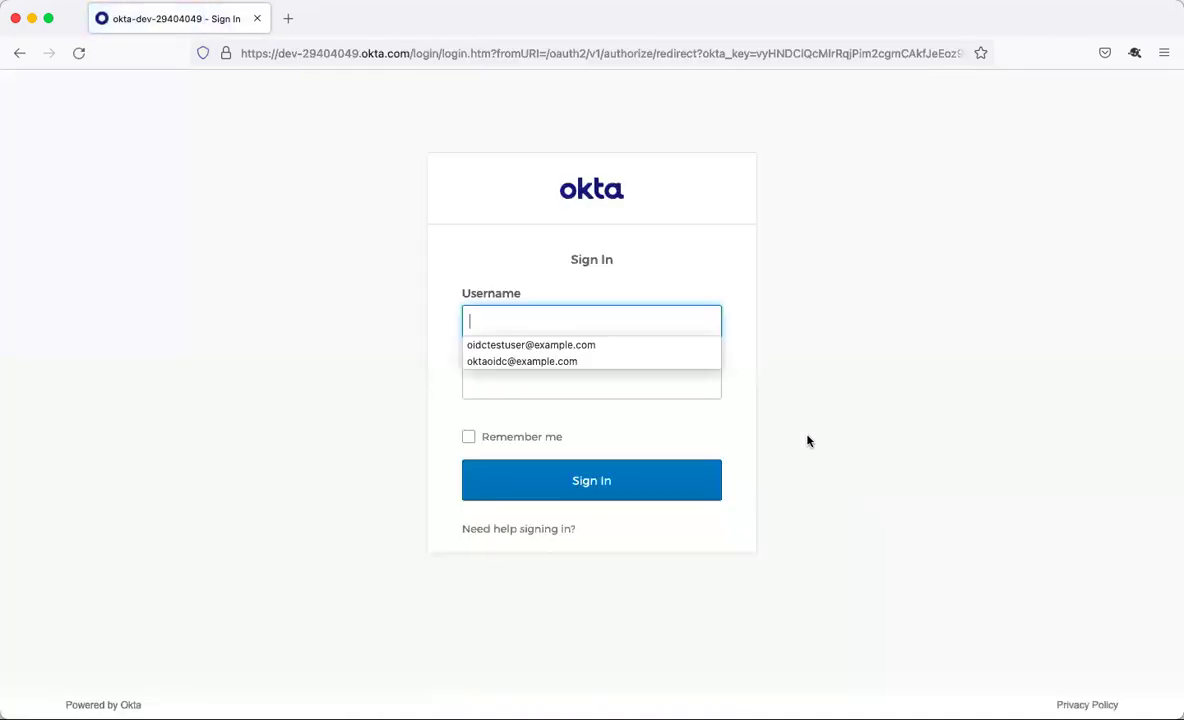
type("oktaoidcuser@example.com")
key("Tab")
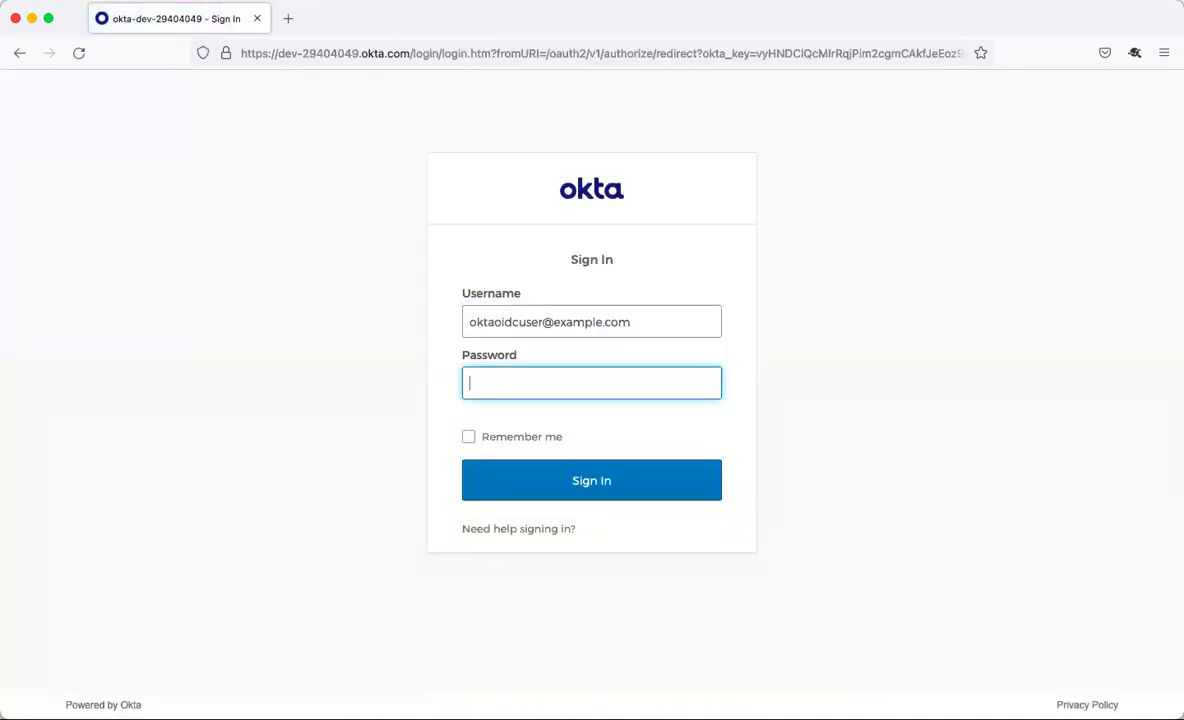
type("•••••••••")
left_click(607, 482)
left_click(425, 271)
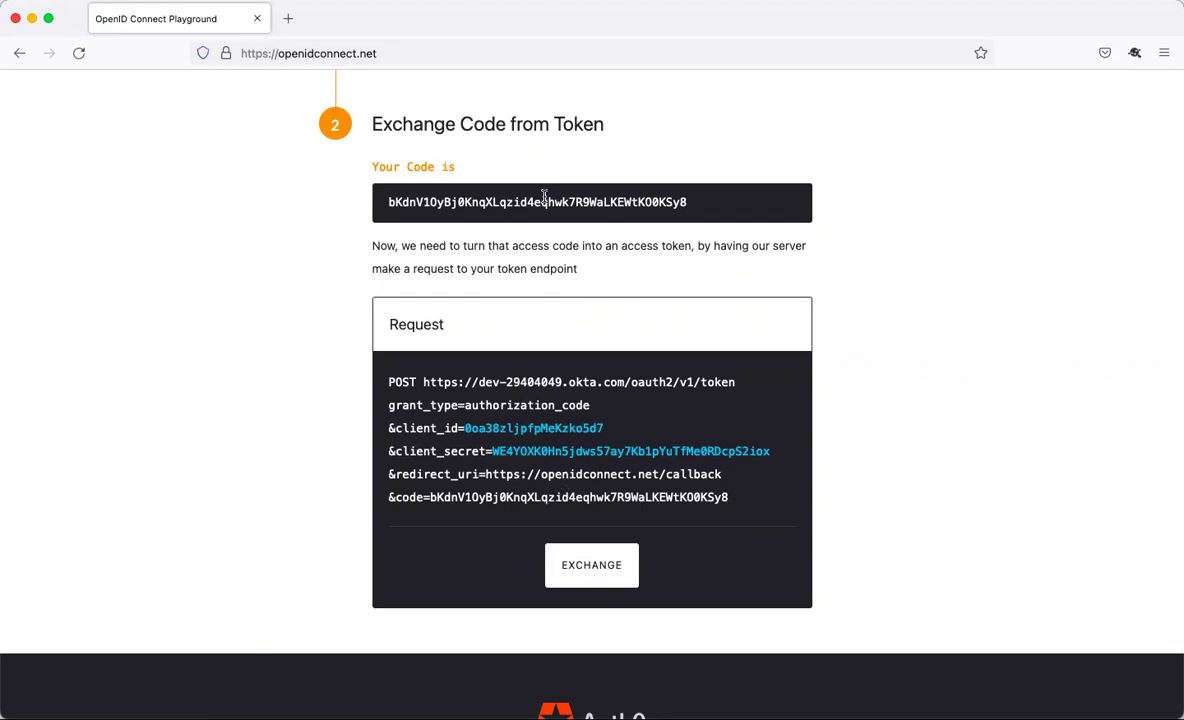
Exchange the Okta authorization code for tokens, verify the ID token, and view its decoded dev-29404049.okta.com payload.
double_click(505, 190)
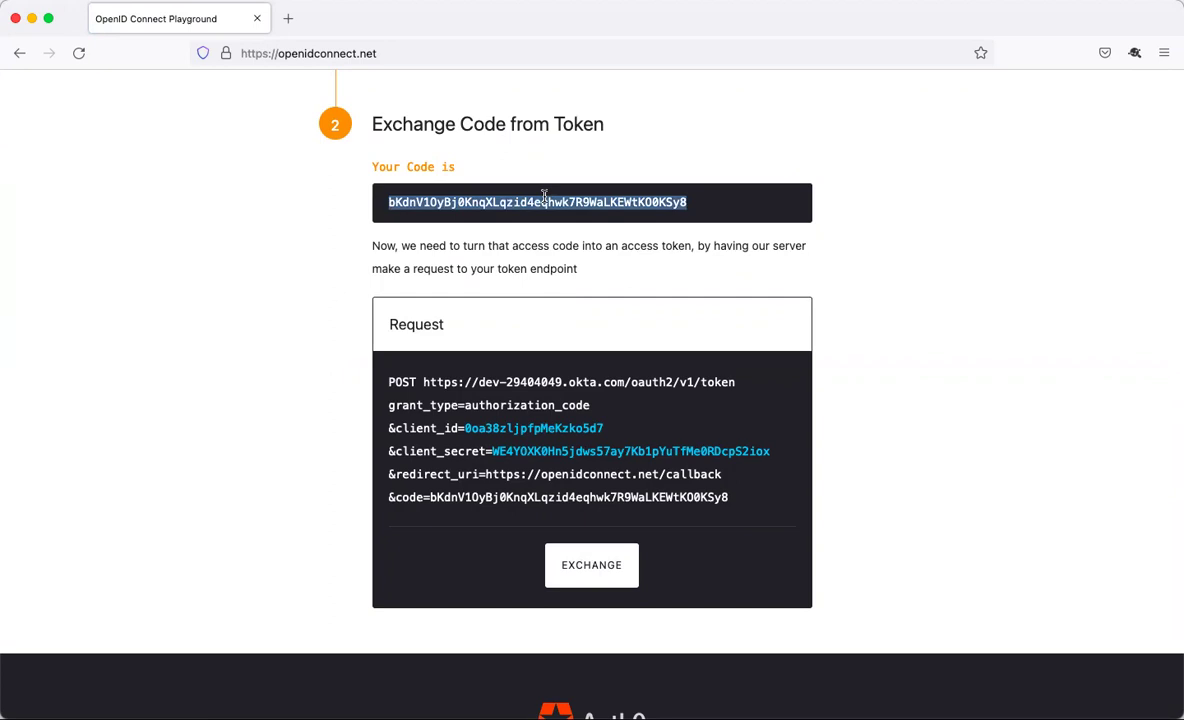
left_click(590, 566)
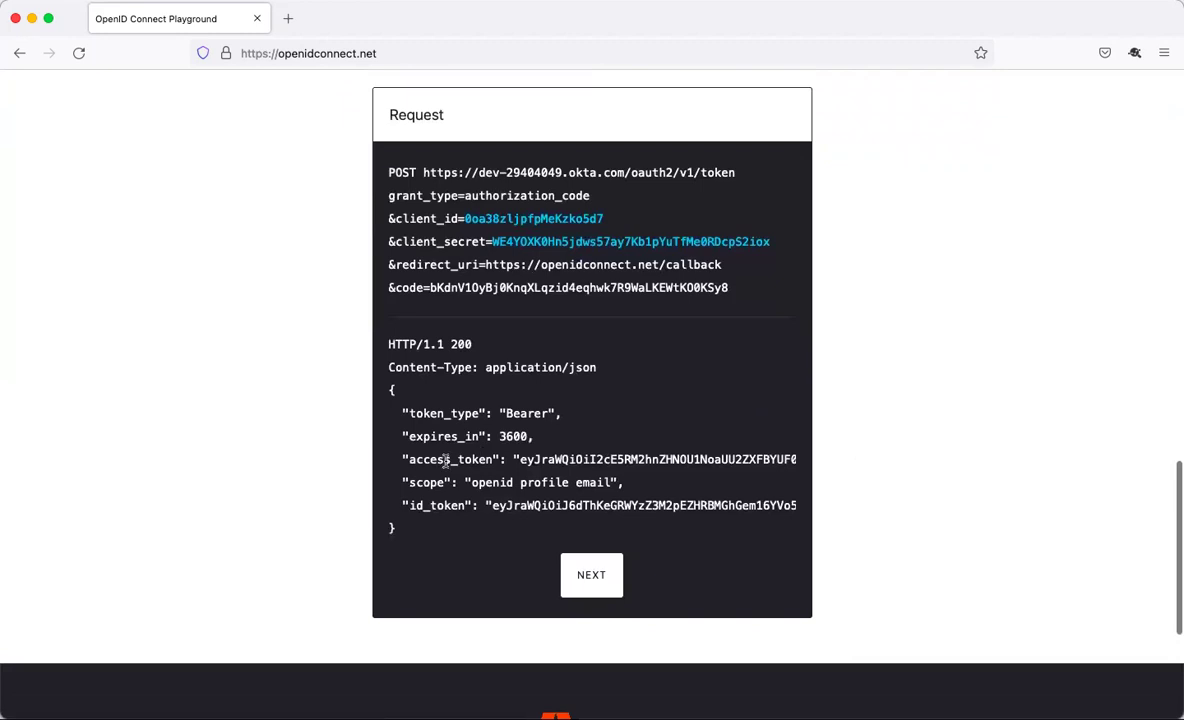
left_click(591, 575)
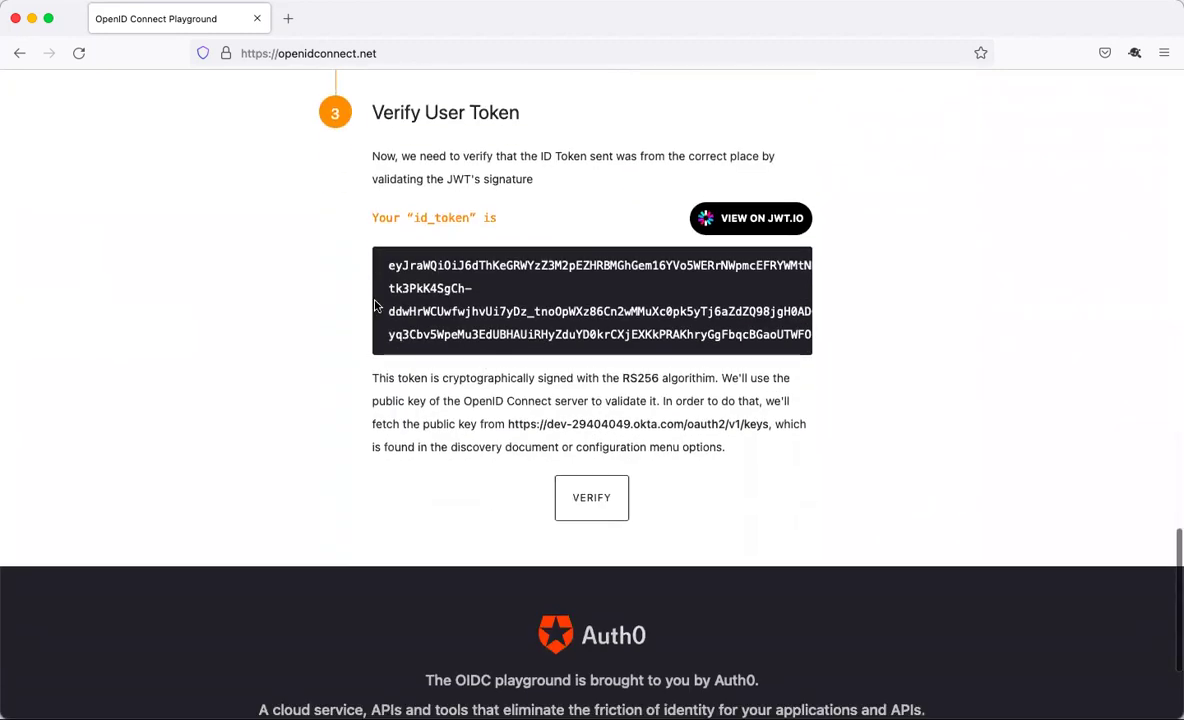
left_click(593, 491)
scroll(905, 460, "down", 5)
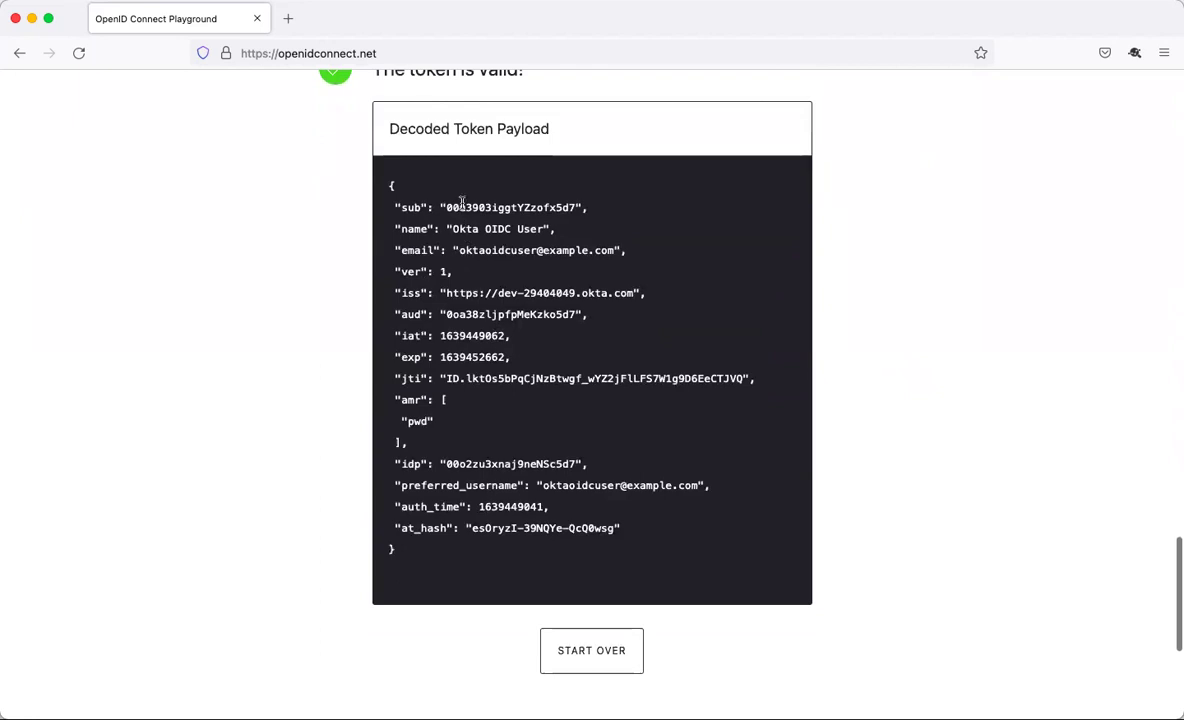
left_click_drag(453, 225, 521, 230)
left_click(511, 253)
double_click(511, 252)
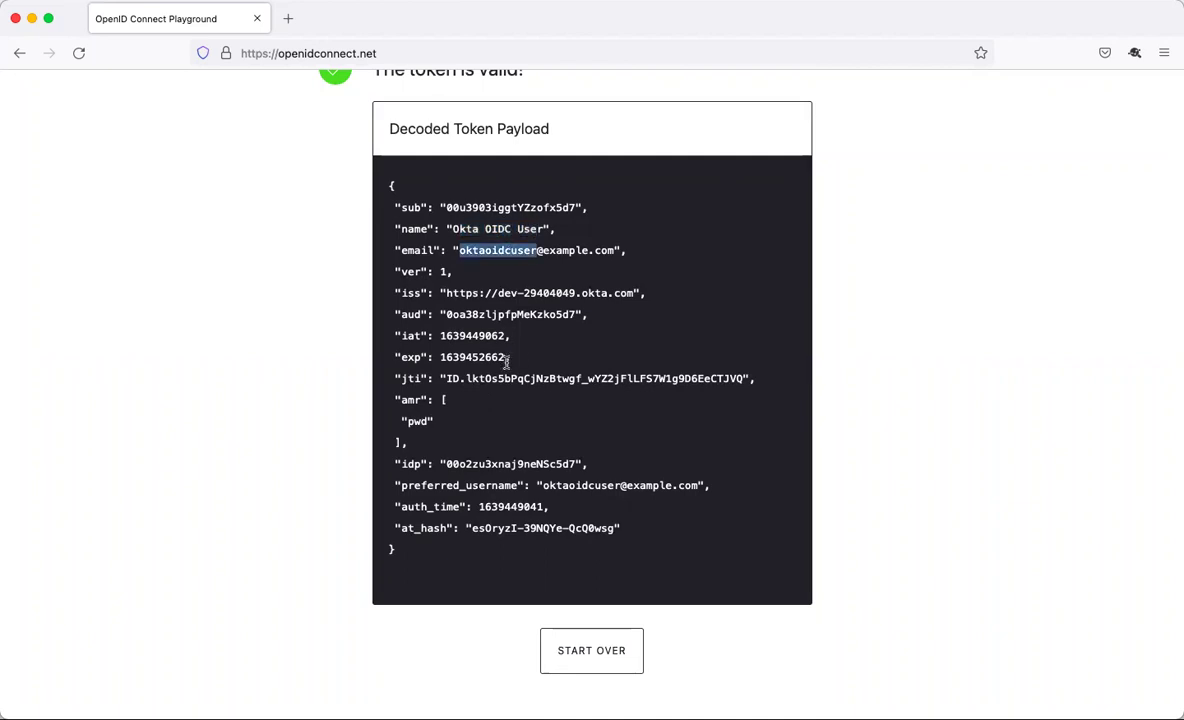
double_click(477, 316)
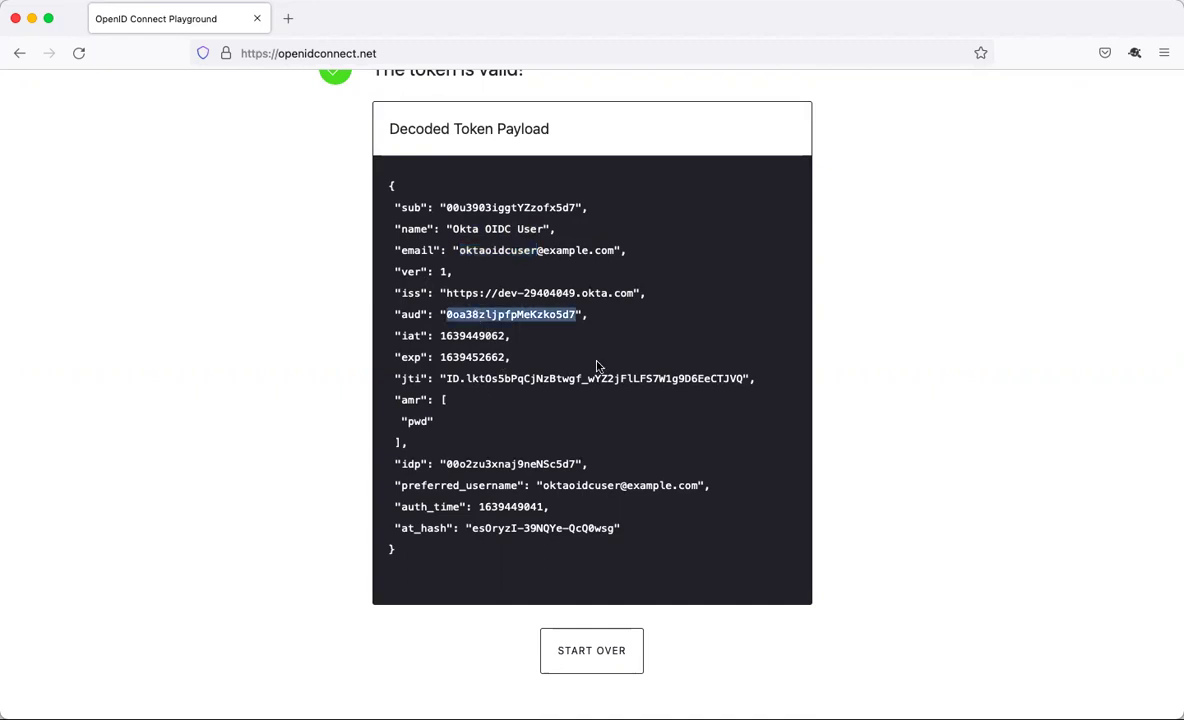
key("super+Tab")
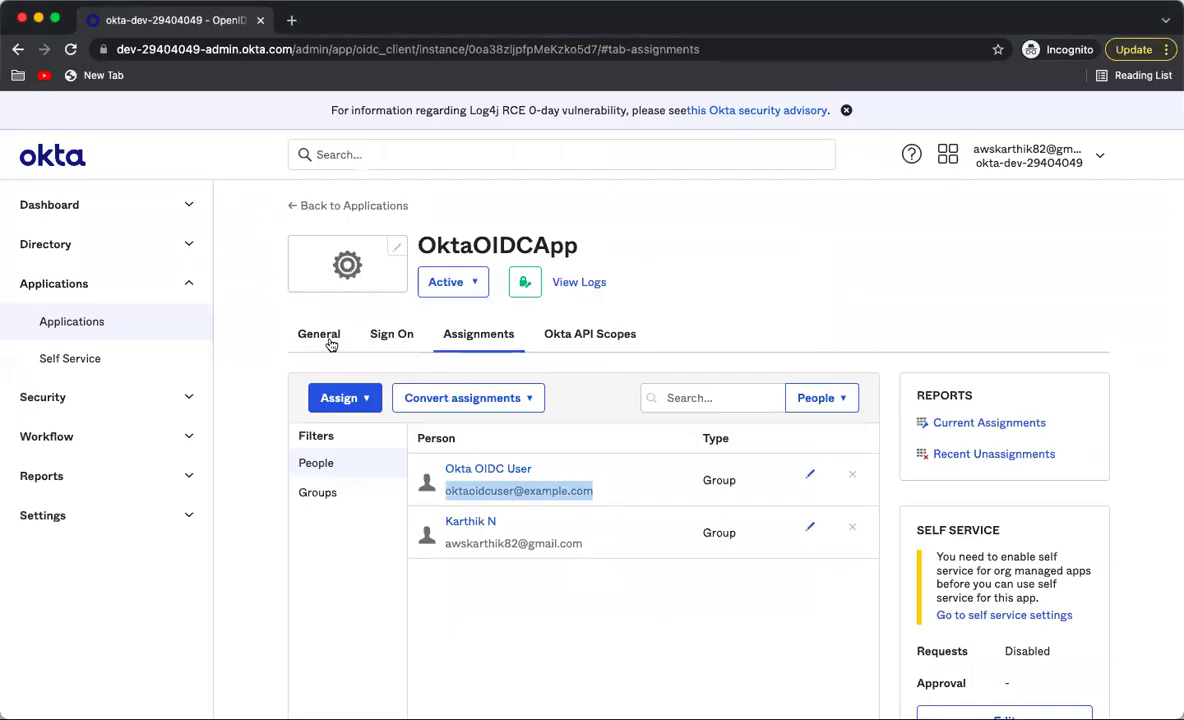
left_click(322, 336)
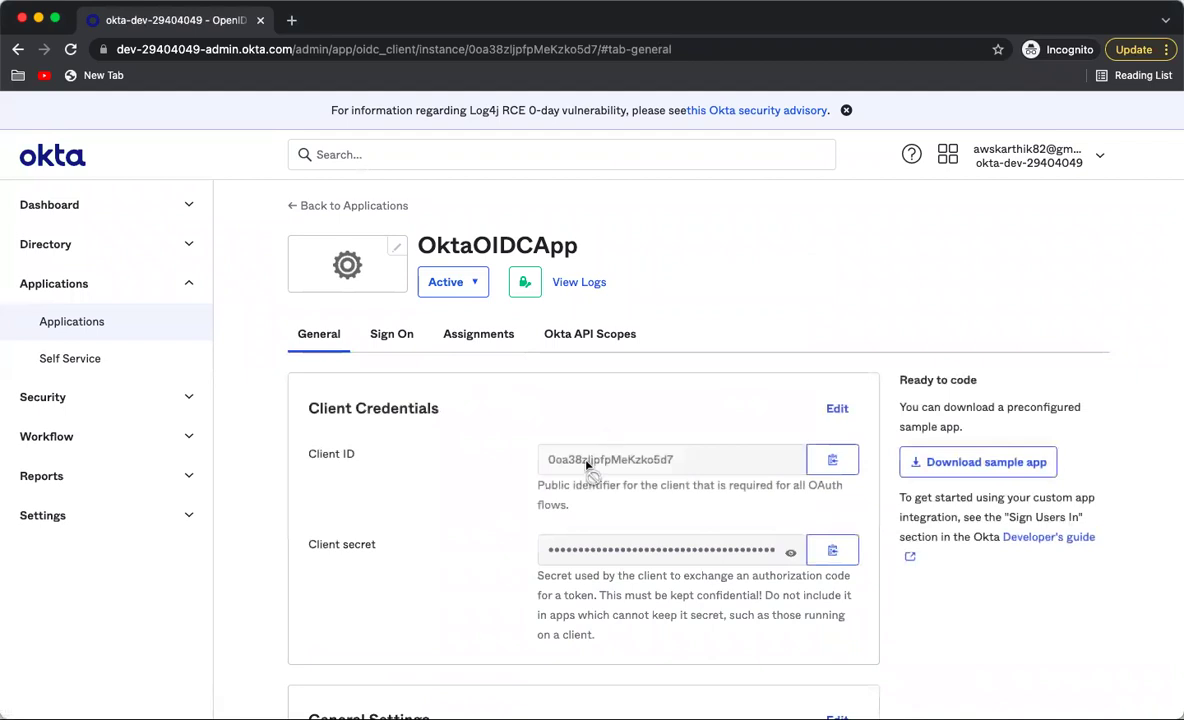
double_click(587, 465)
key("super+Tab")
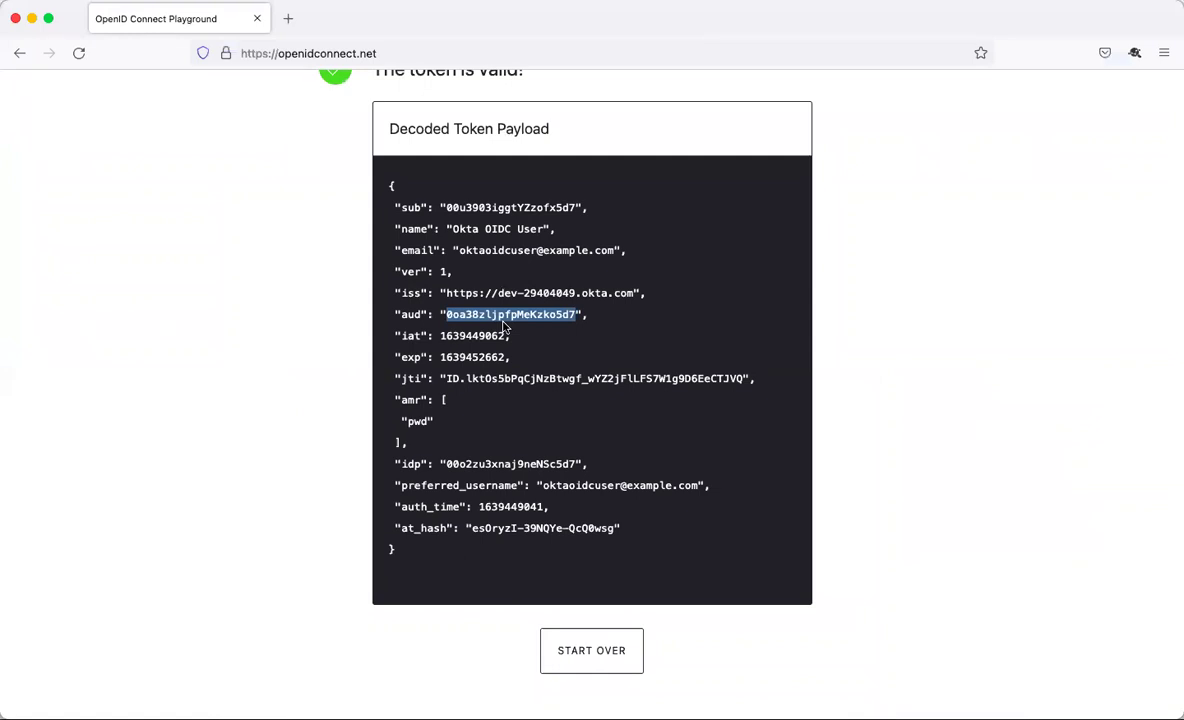
key("super+Tab")
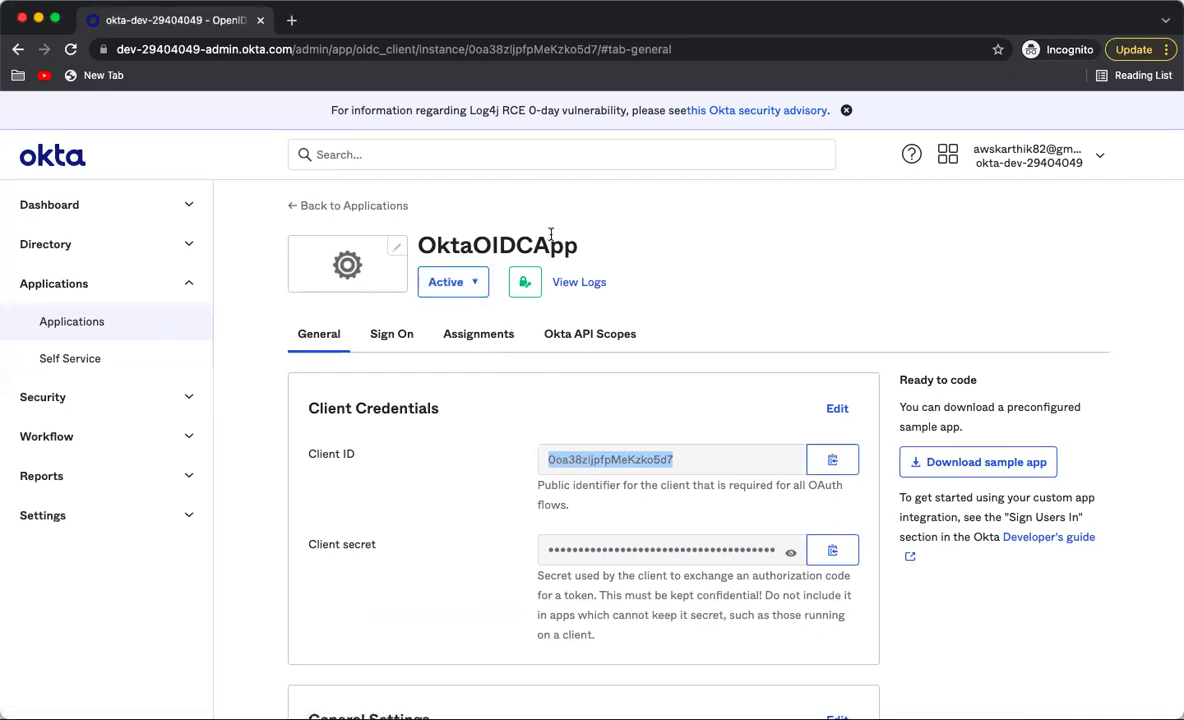
key("super+Tab")
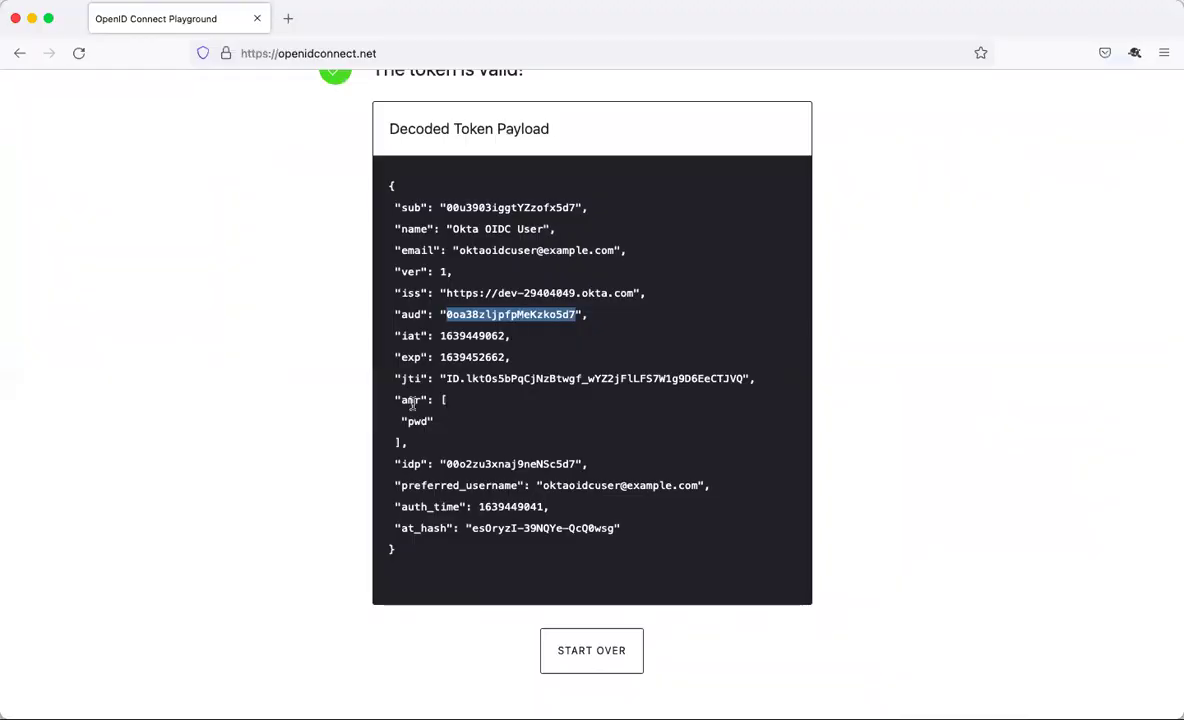
double_click(411, 400)
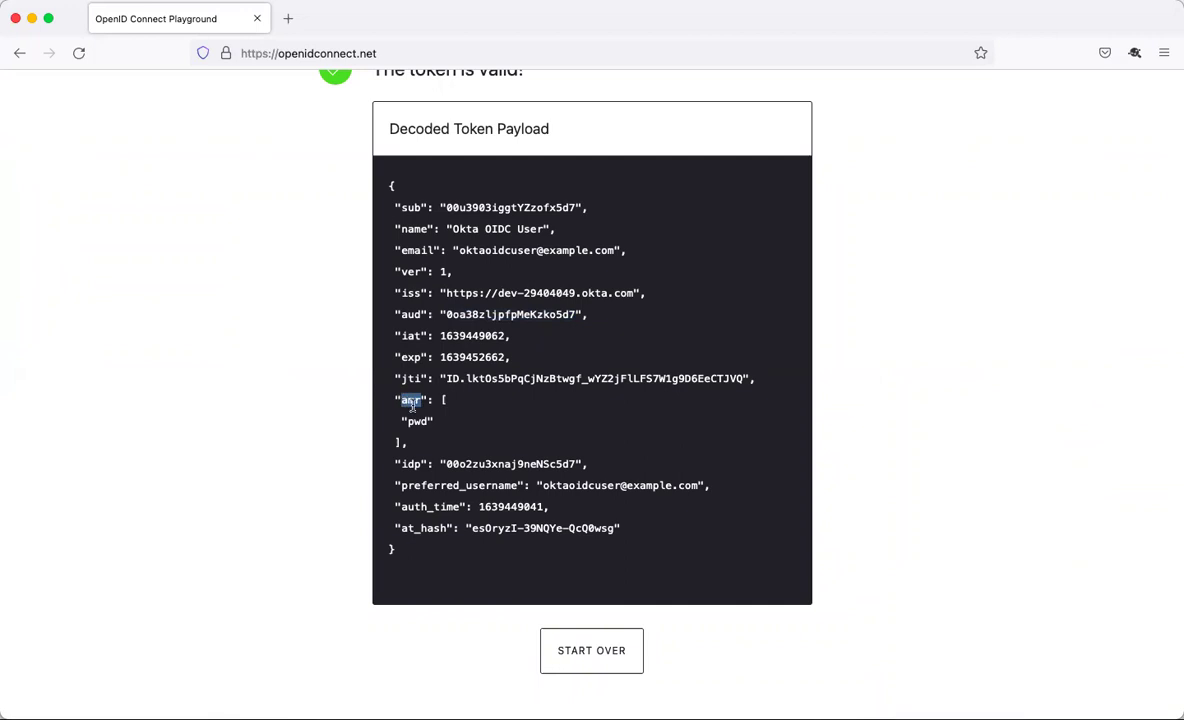
double_click(417, 421)
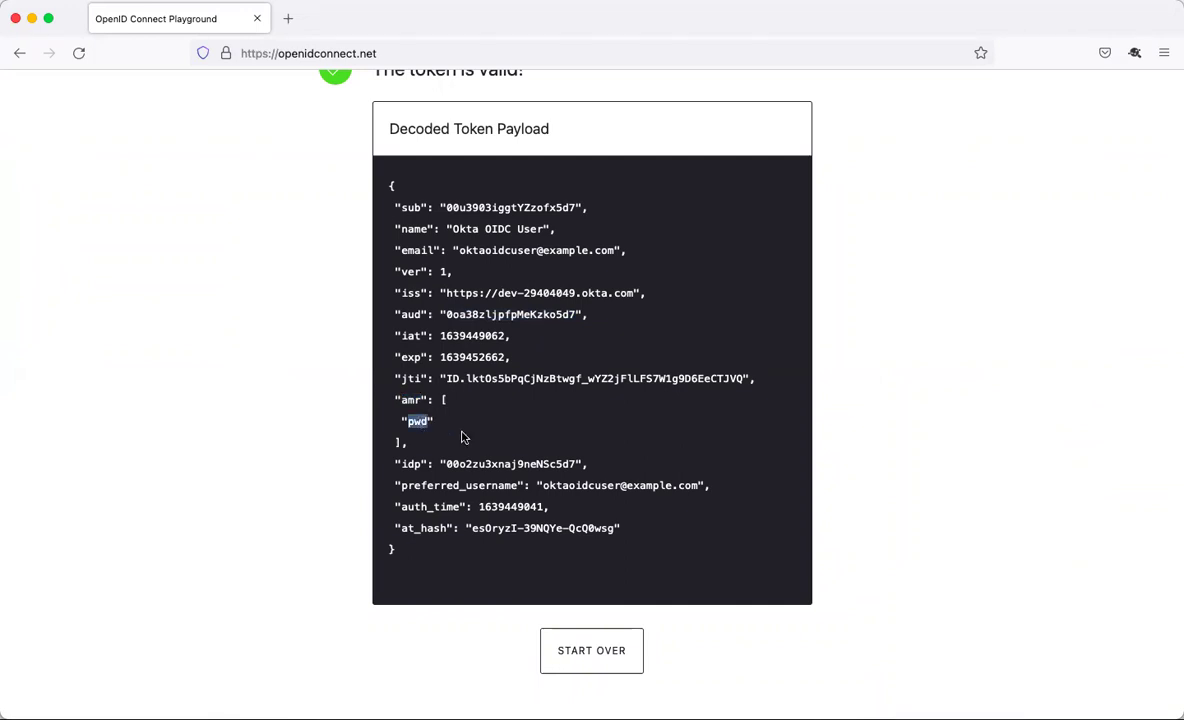
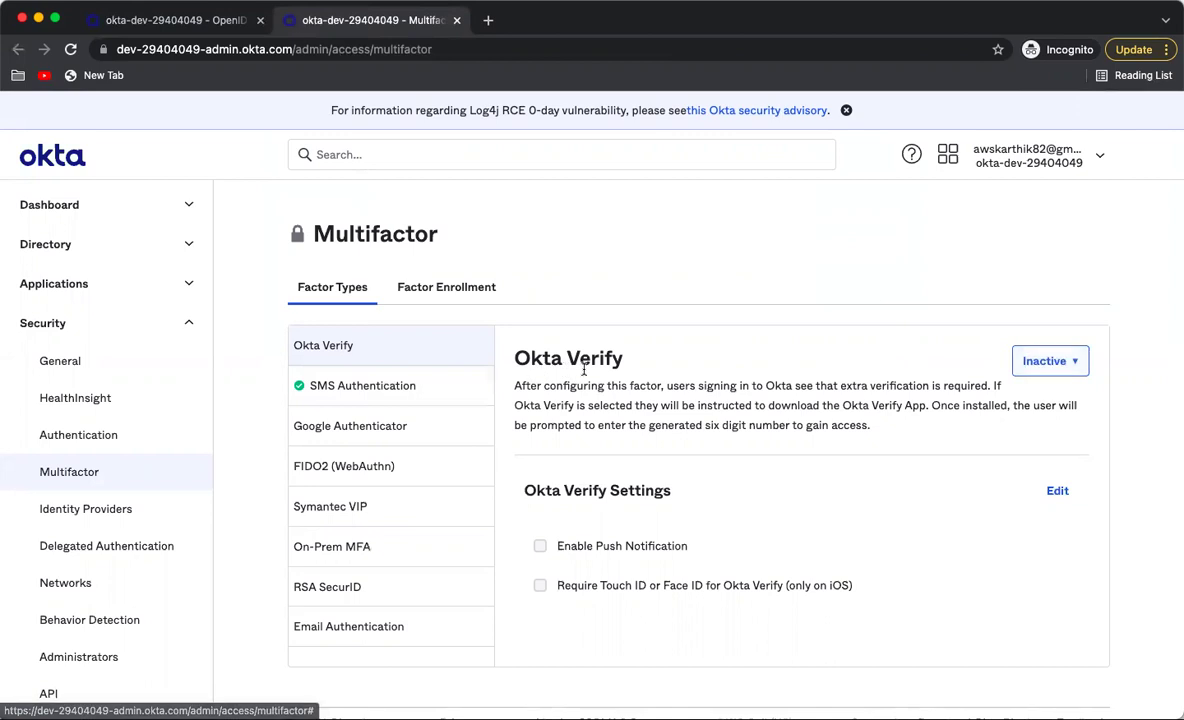
Activate the Okta Verify factor and save it with Enable Push Notification checked.
left_click(1050, 361)
left_click(1060, 392)
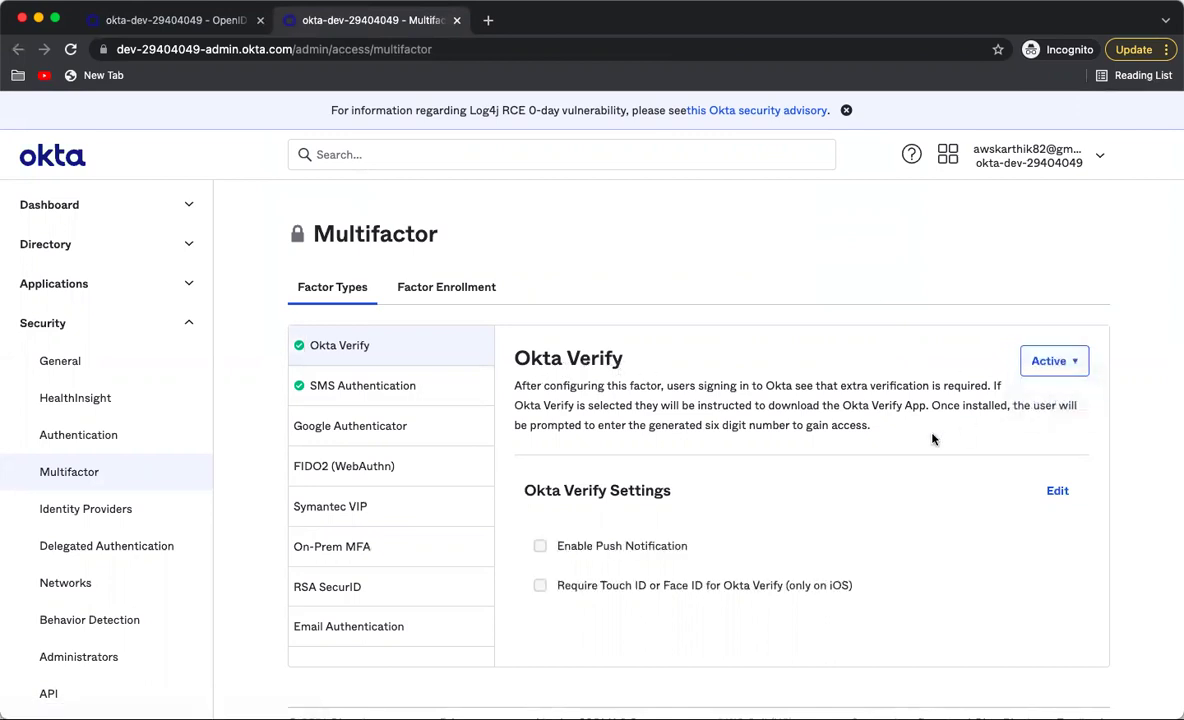
left_click(1052, 492)
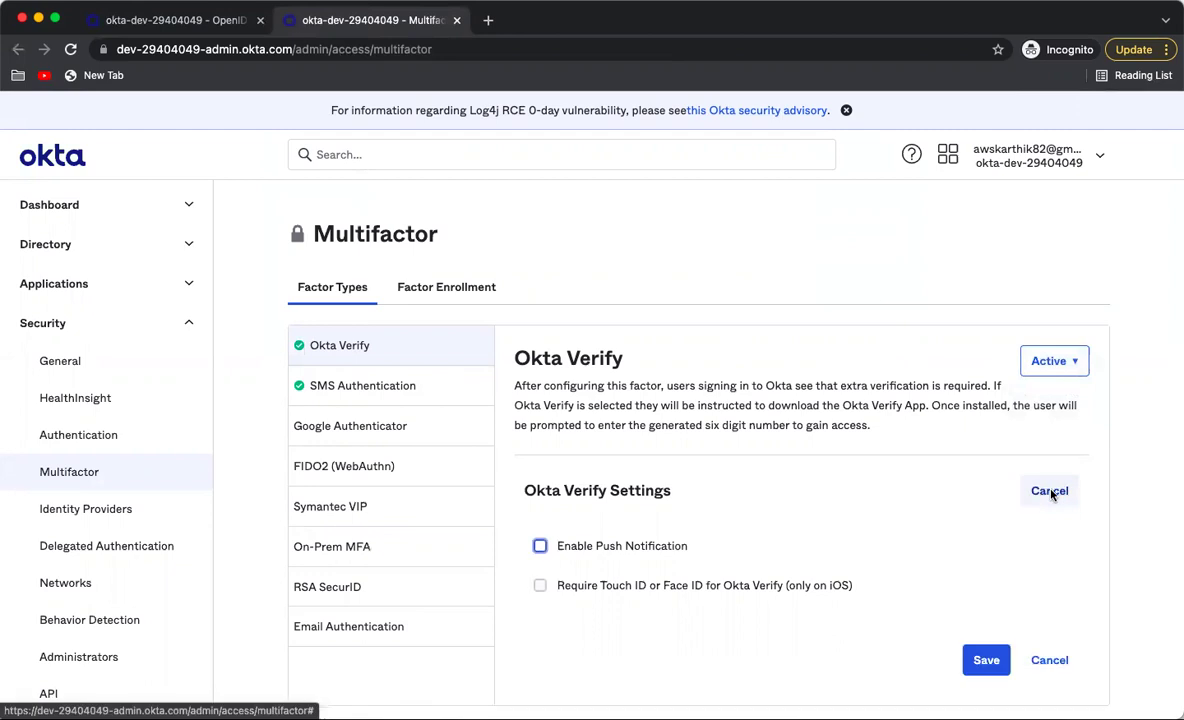
left_click(563, 546)
scroll(743, 520, "down", 1)
scroll(743, 520, "down", 5)
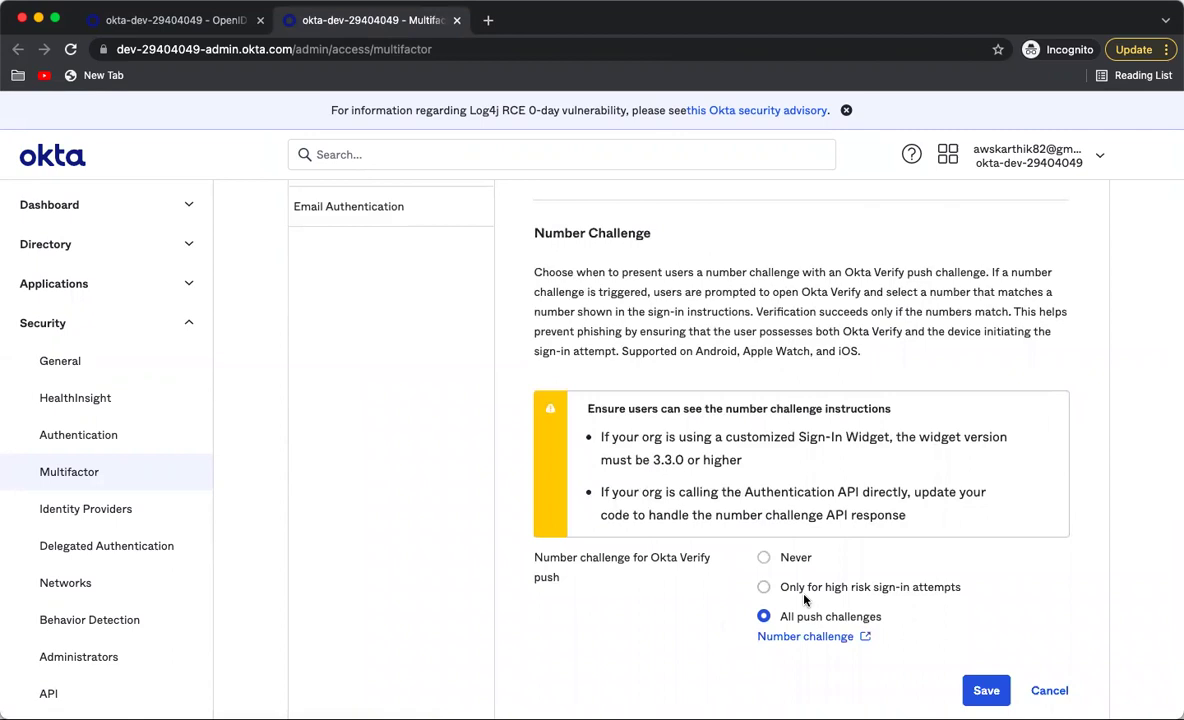
left_click(985, 691)
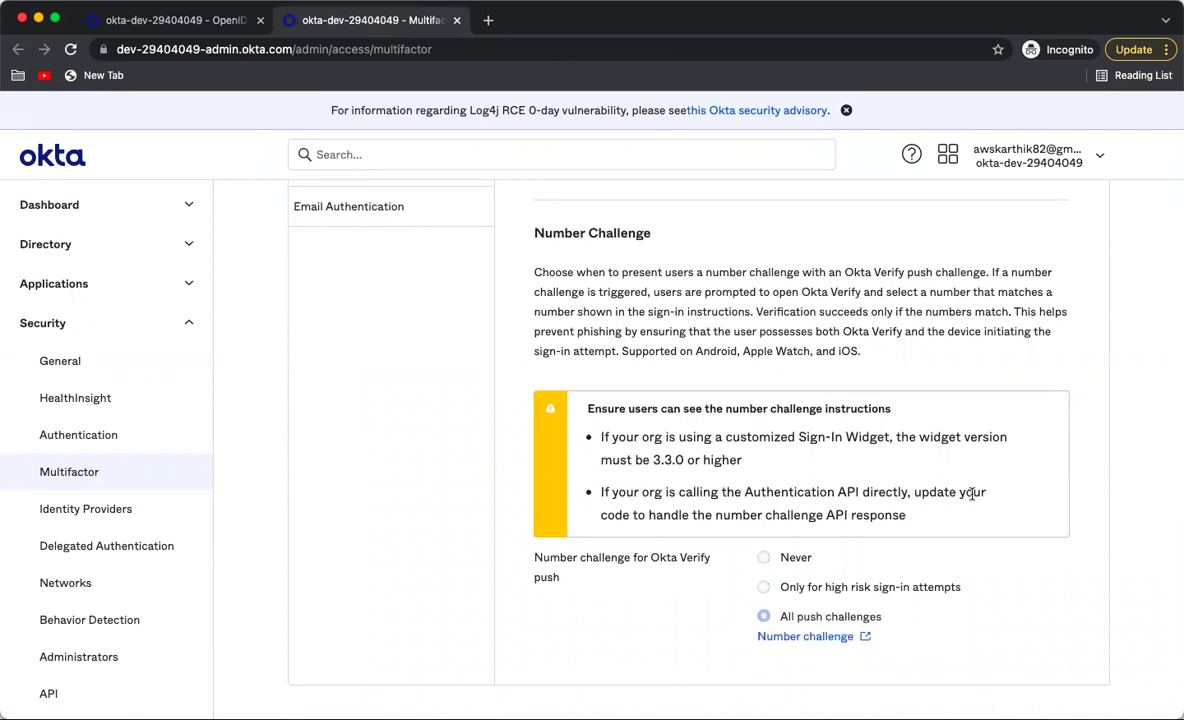
scroll(973, 495, "up", 5)
scroll(973, 500, "up", 1)
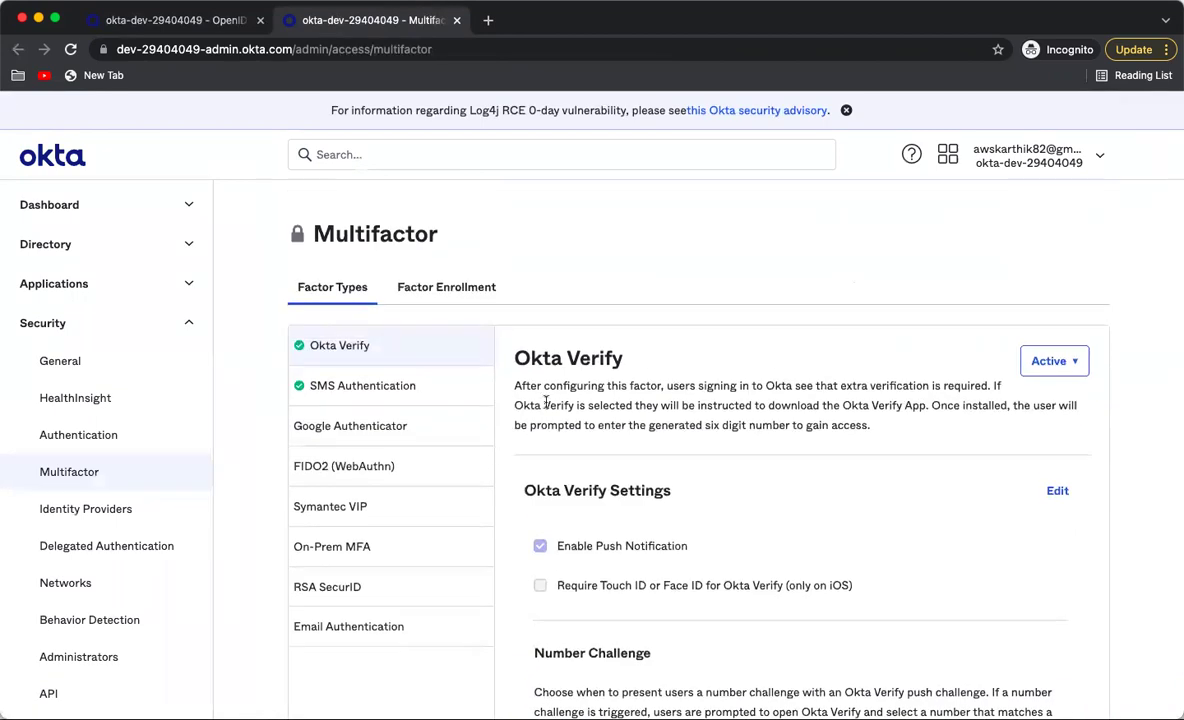
Try to deactivate SMS Authentication and dismiss the error saying the Default Policy uses it.
left_click(395, 393)
left_click(1052, 361)
left_click(1050, 399)
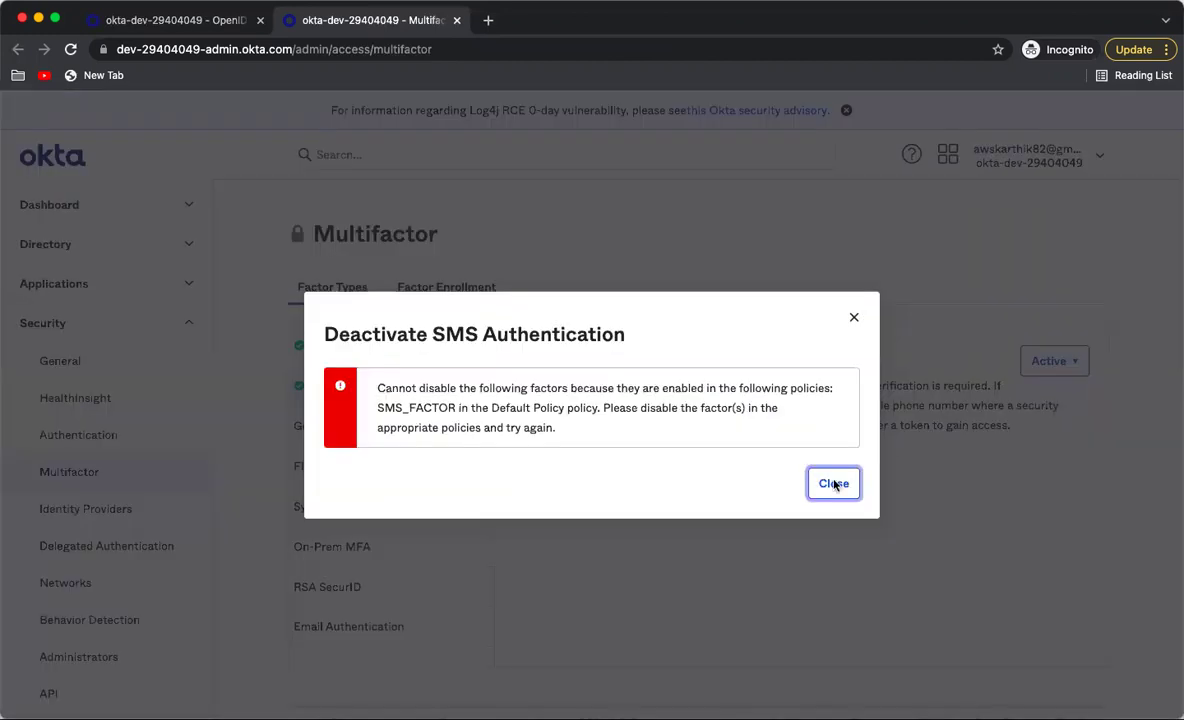
left_click(834, 483)
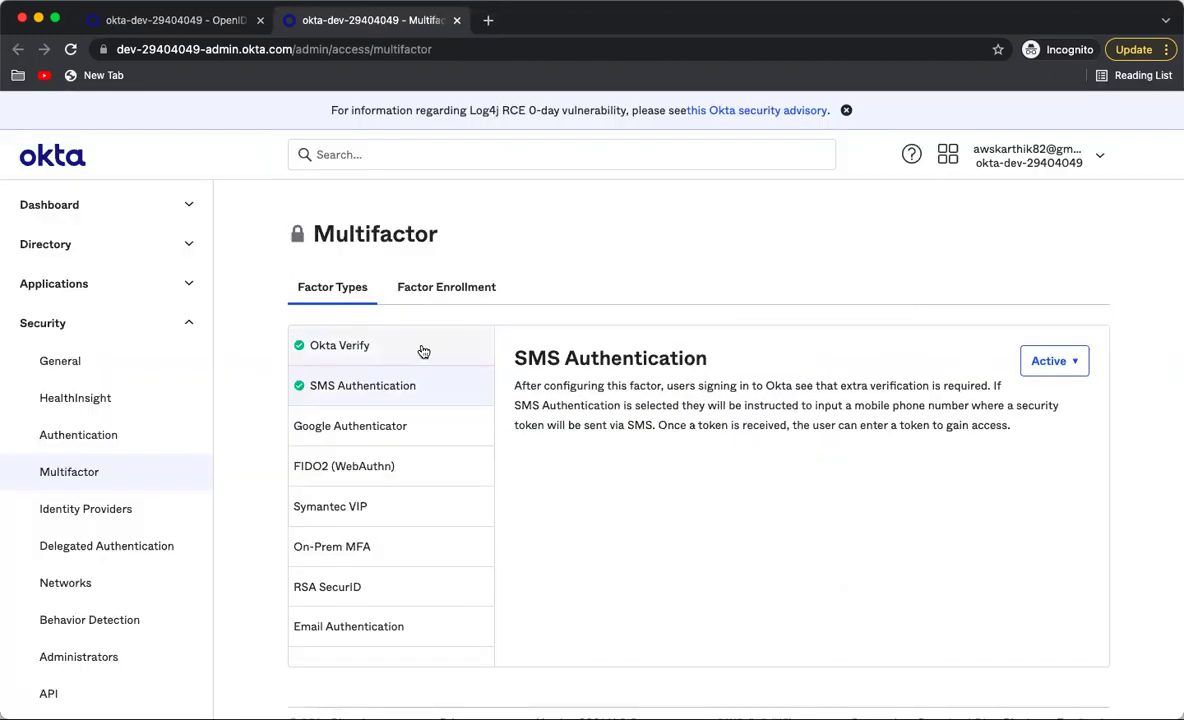
Return to the Okta Verify details and look over its settings.
left_click(357, 353)
scroll(660, 358, "down", 3)
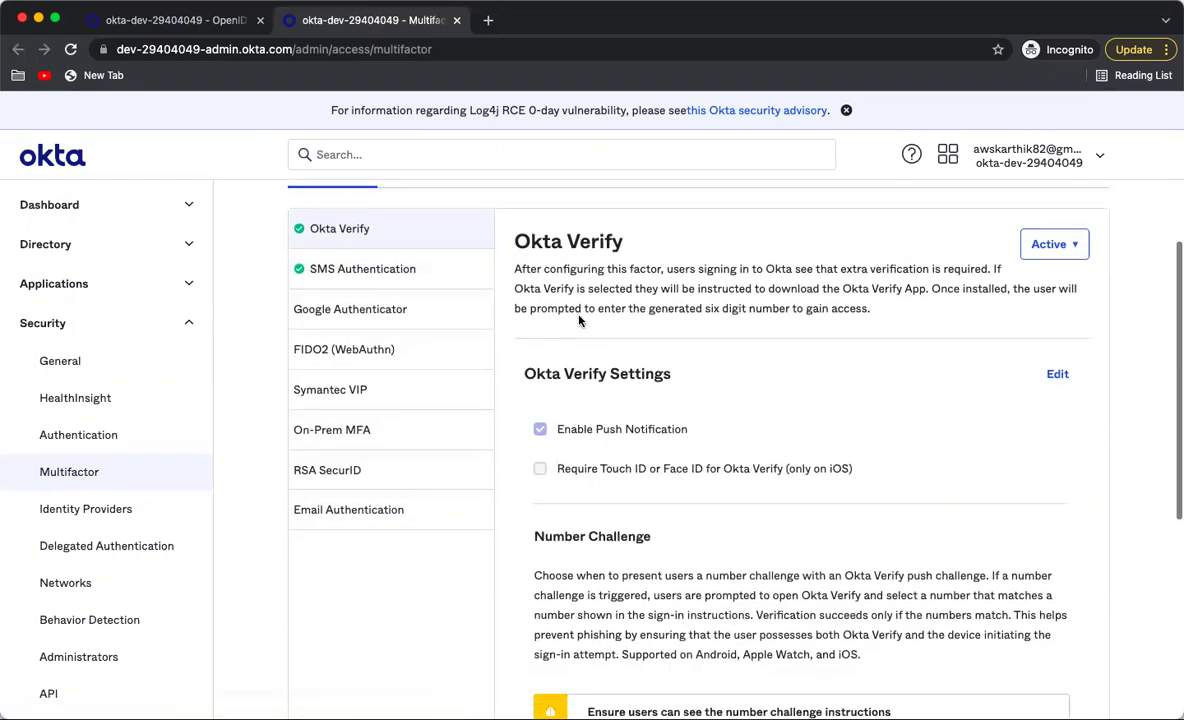
scroll(660, 358, "down", 2)
scroll(613, 328, "down", 3)
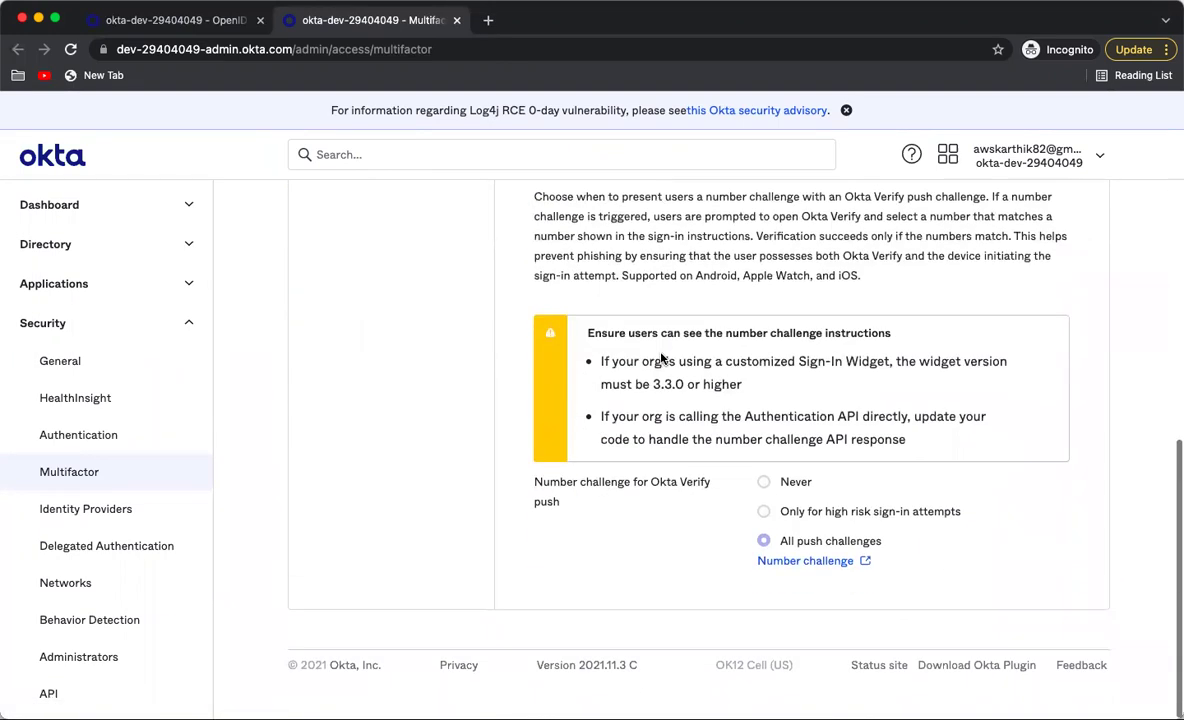
scroll(682, 426, "up", 4)
scroll(738, 468, "up", 2)
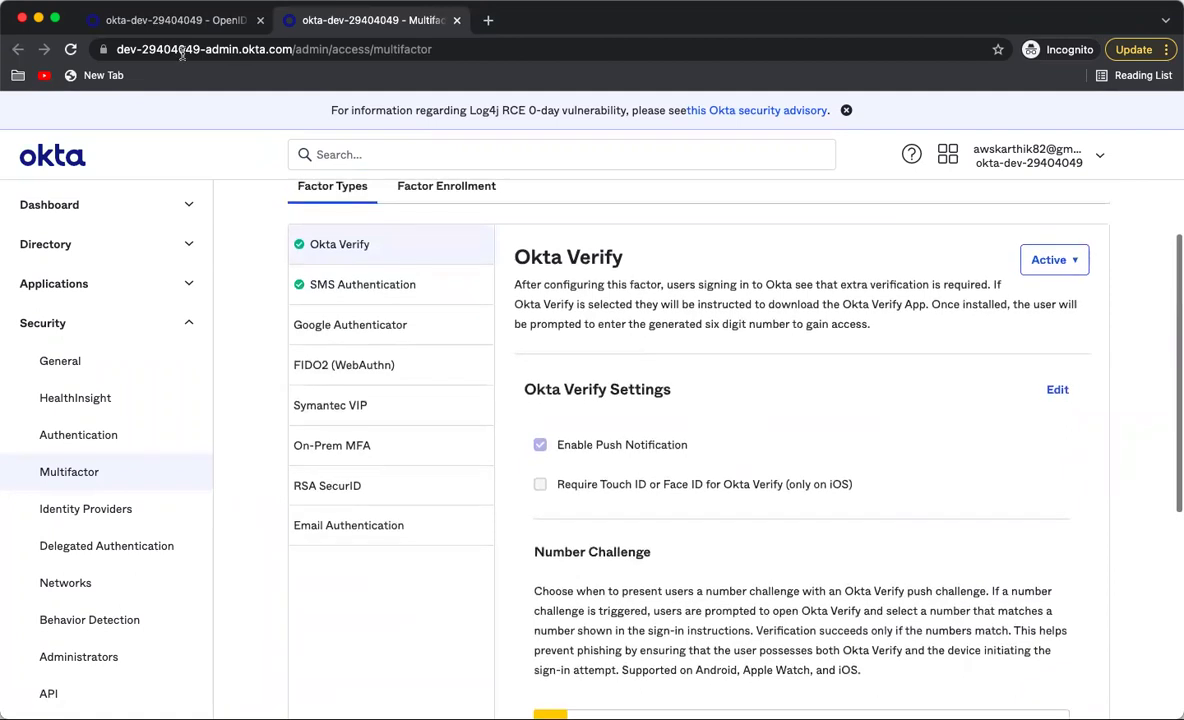
Set the app's OktaMFA sign-on rule to Prompt for factor on Every sign on, and save it.
key("ctrl+shift+Tab")
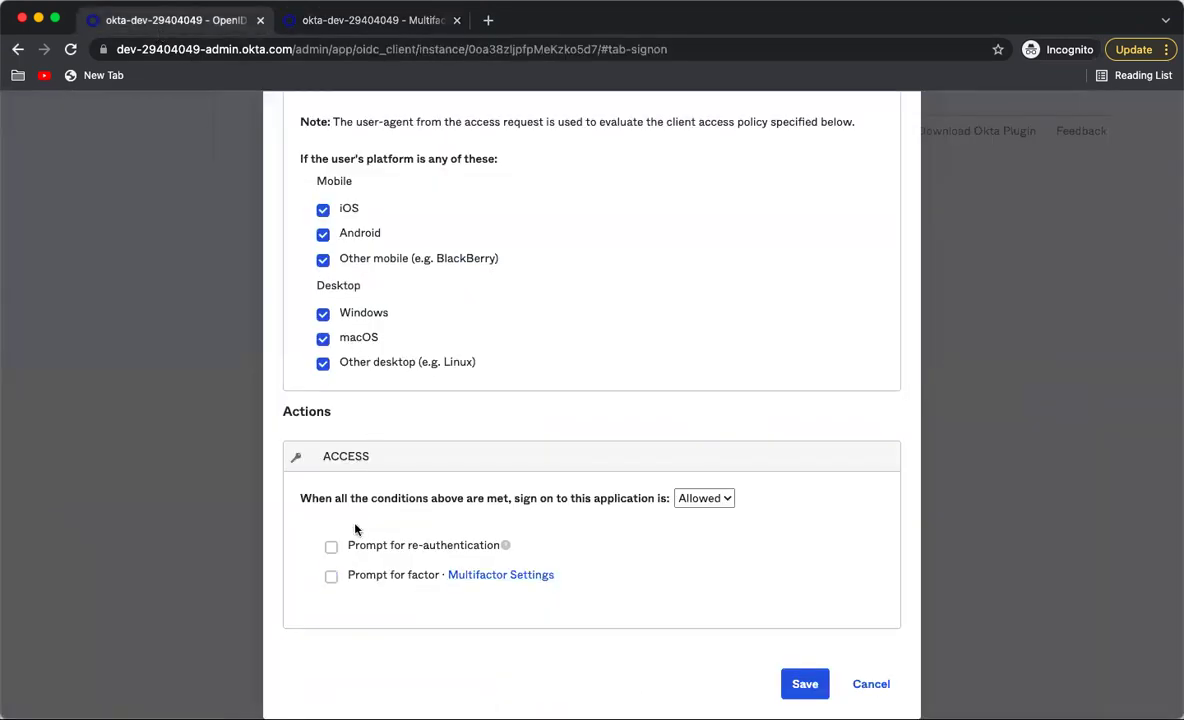
left_click(331, 577)
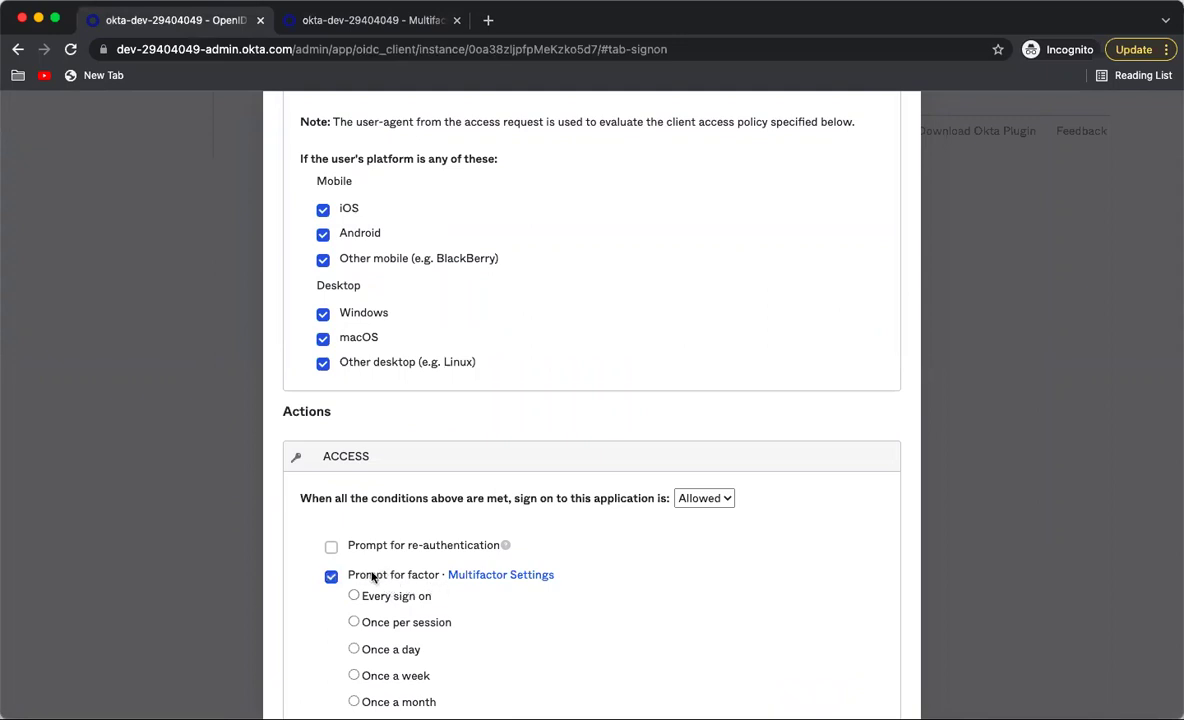
scroll(400, 583, "down", 1)
scroll(400, 583, "down", 3)
left_click(372, 461)
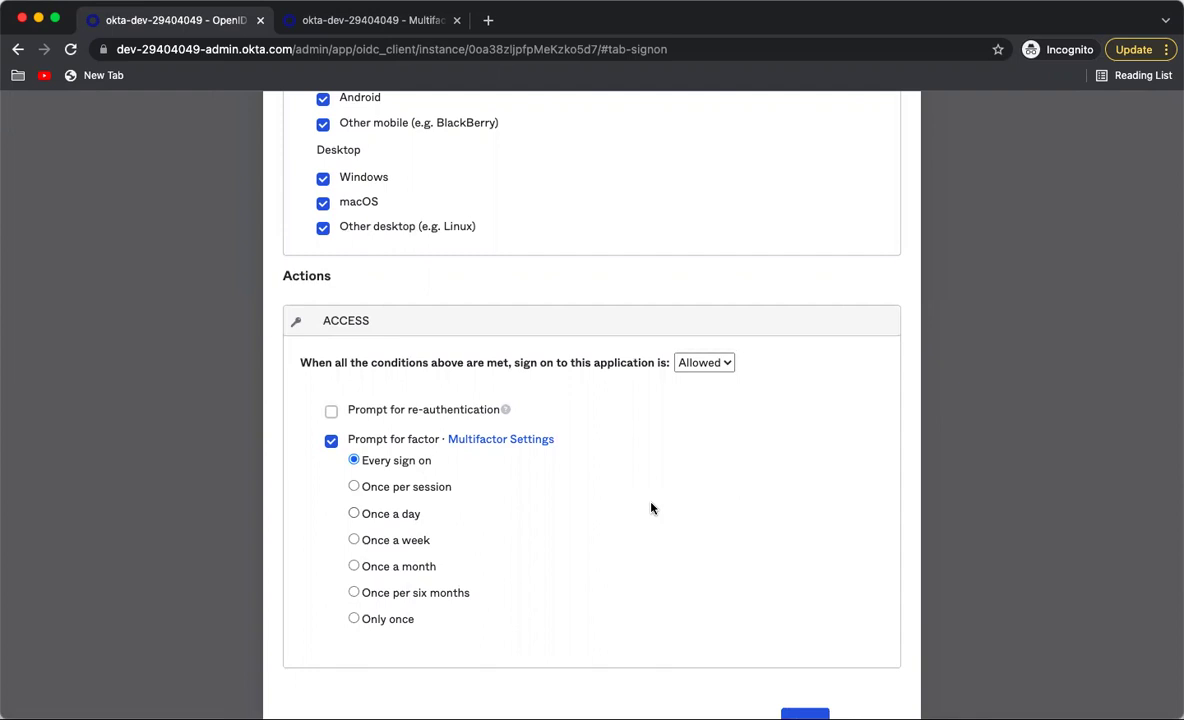
scroll(651, 509, "down", 1)
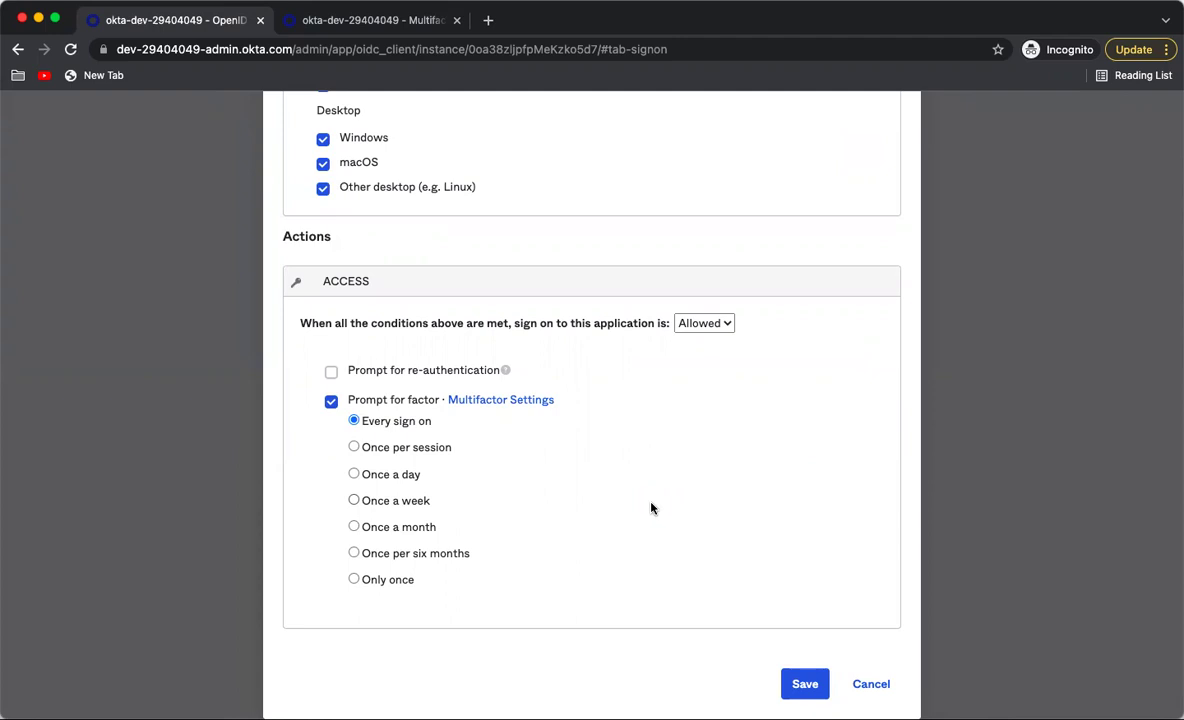
left_click(801, 685)
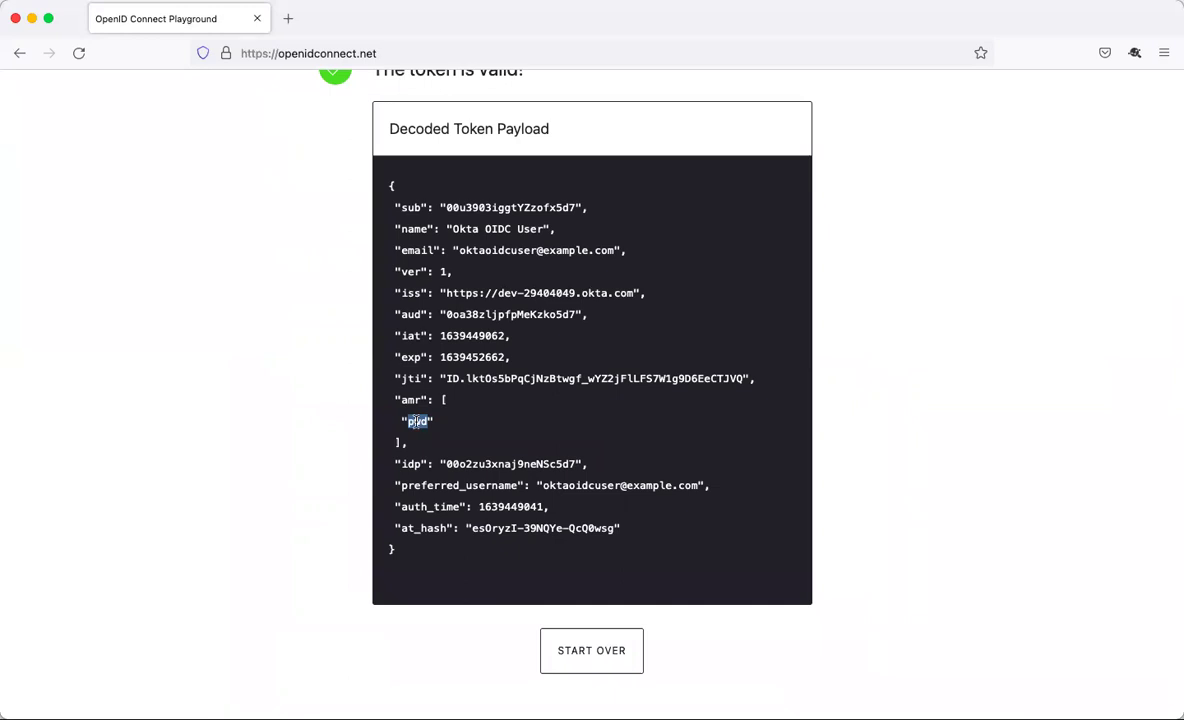
Start the Debugger's Redirect to OpenID Connect Server step to rerun the authorization request.
scroll(809, 362, "up", 20)
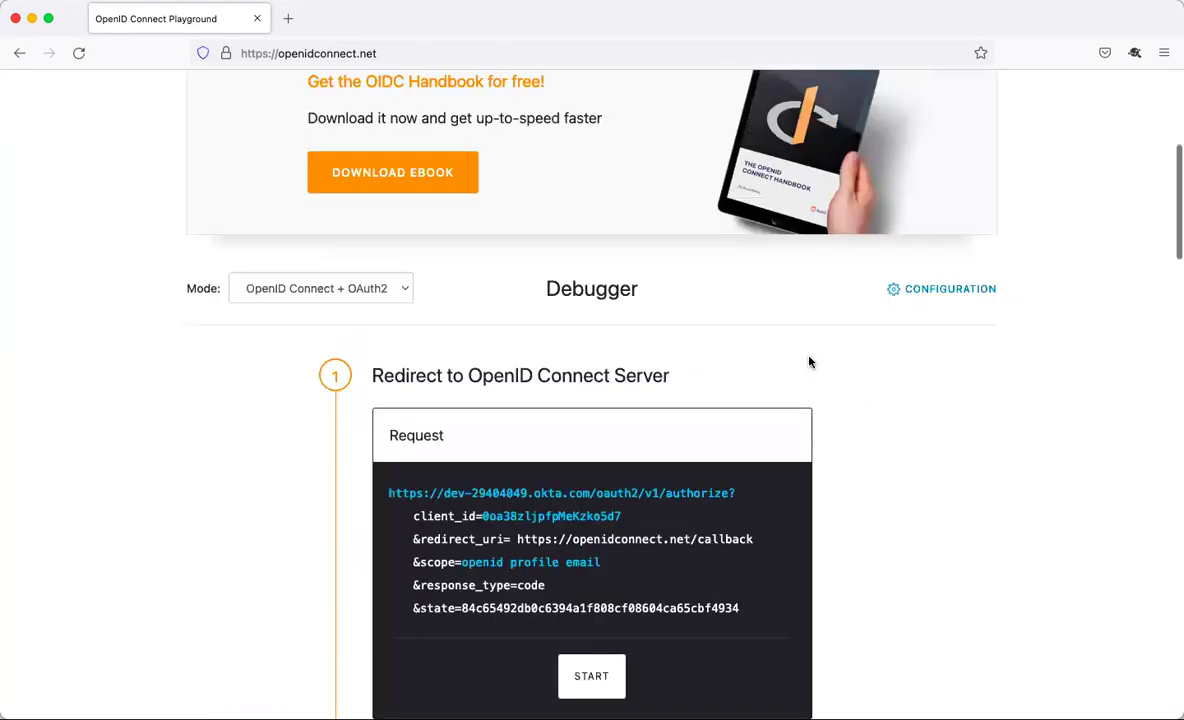
scroll(809, 362, "down", 3)
left_click(605, 542)
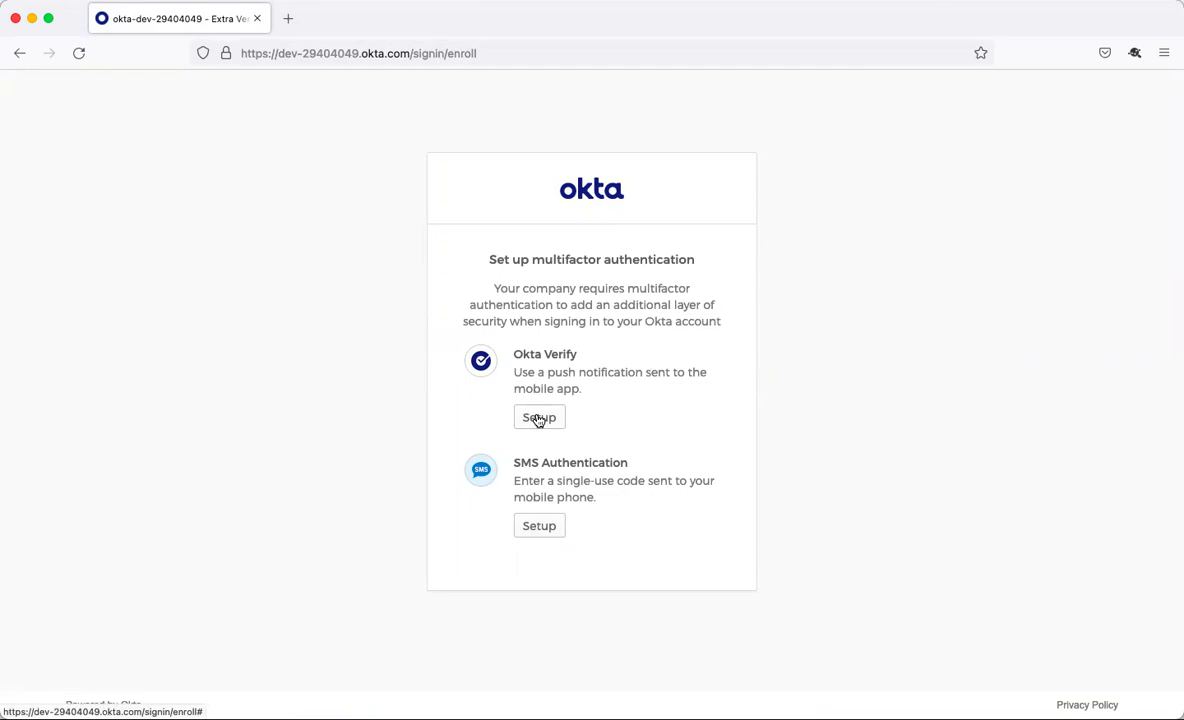
Enroll Okta Verify for an iPhone by scanning the QR code, then finish the setup.
left_click(538, 418)
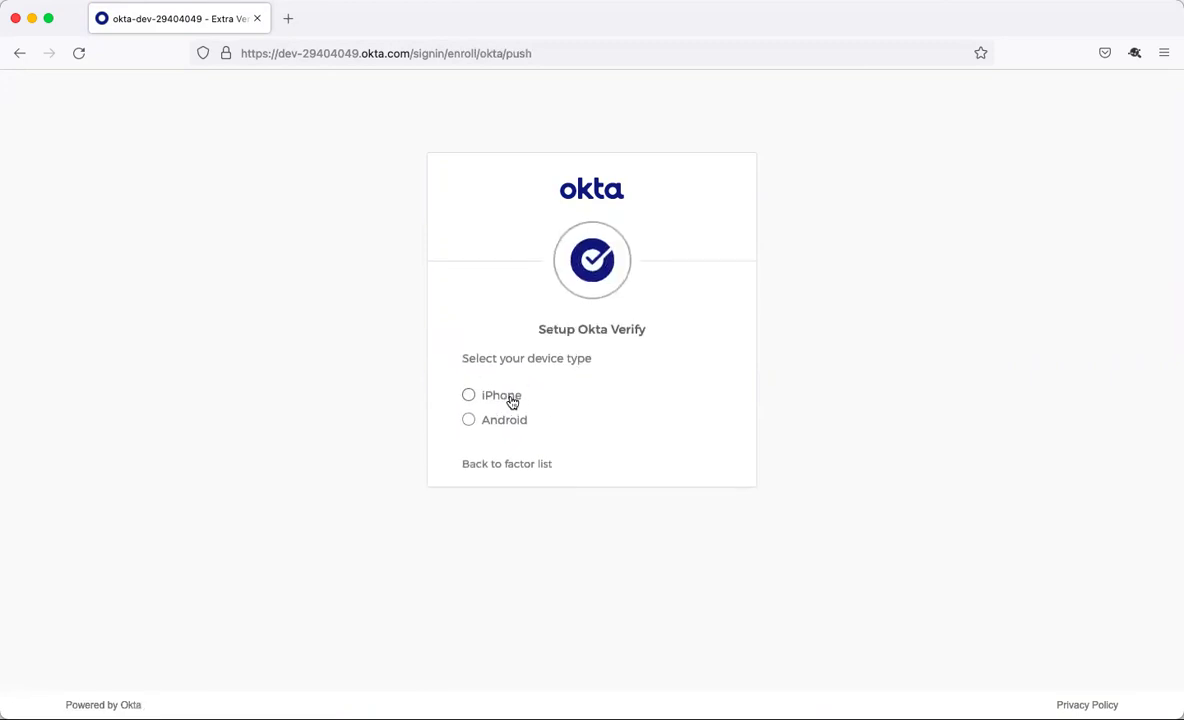
left_click(512, 399)
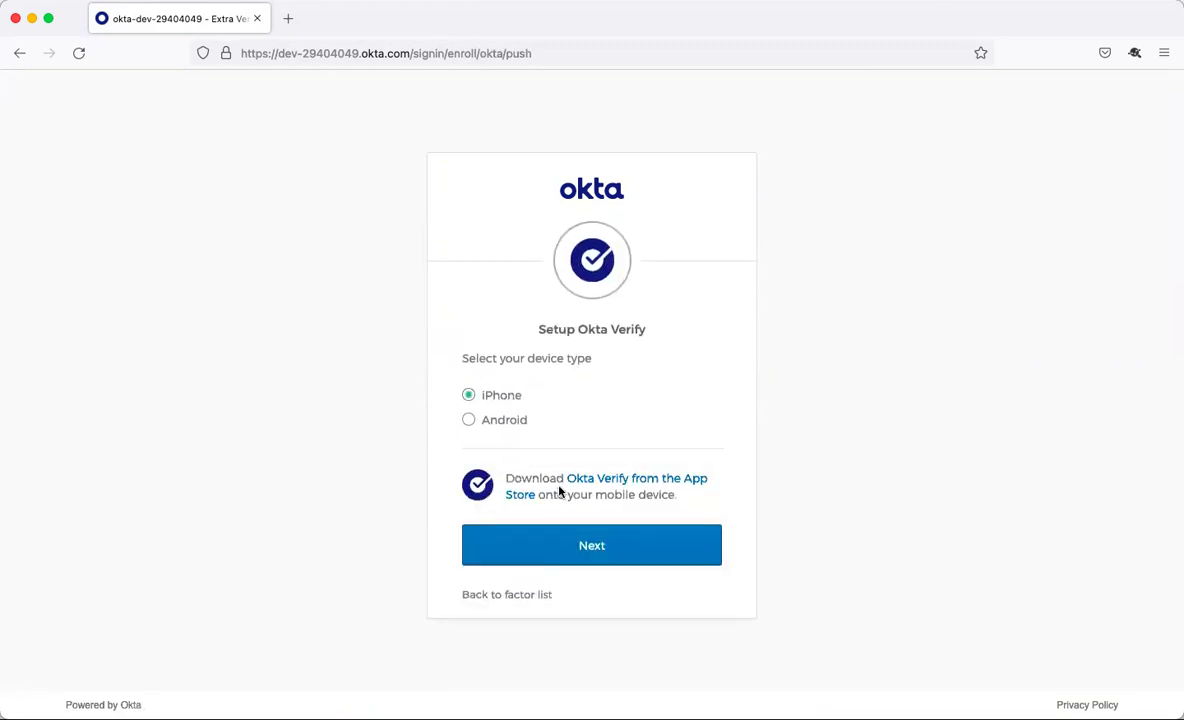
left_click(583, 549)
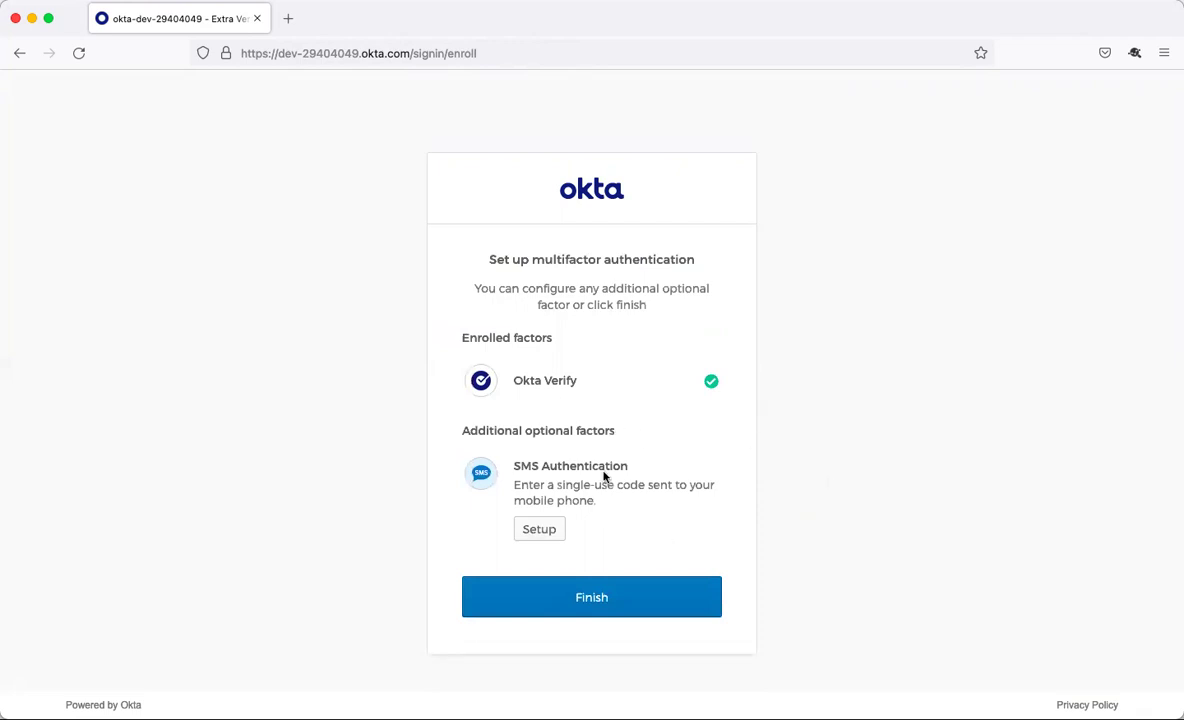
left_click(603, 603)
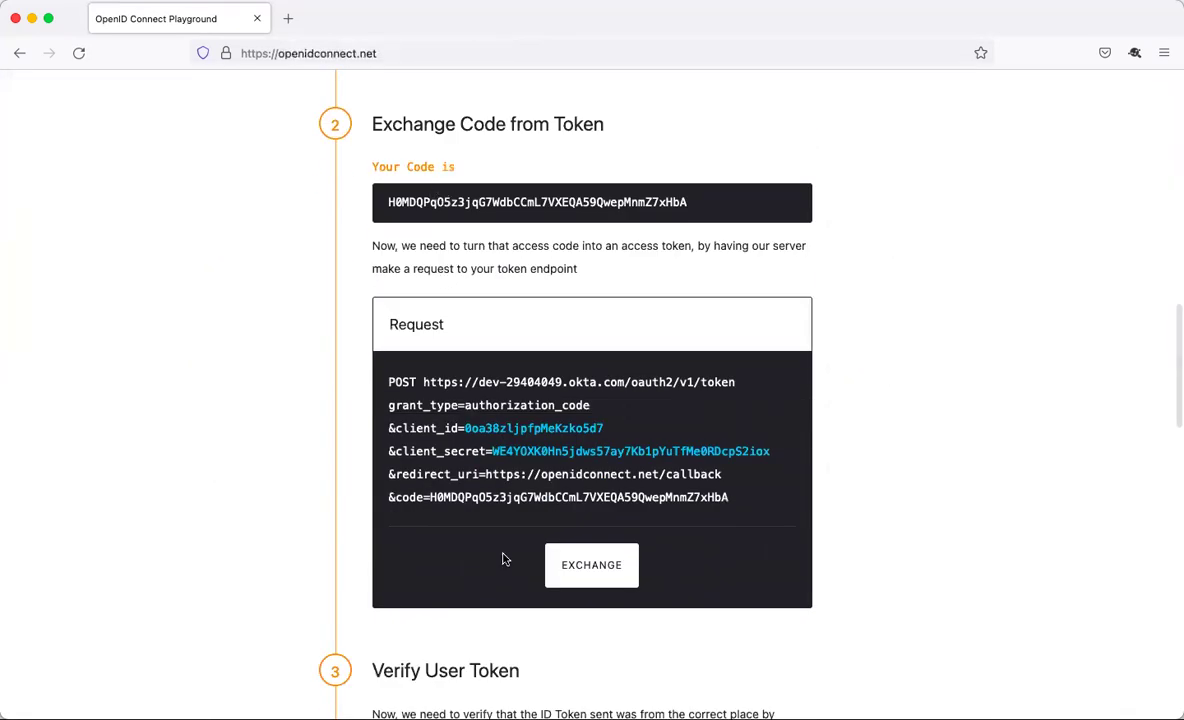
Exchange the code for tokens, verify the ID token, and highlight its amr claim.
left_click(594, 571)
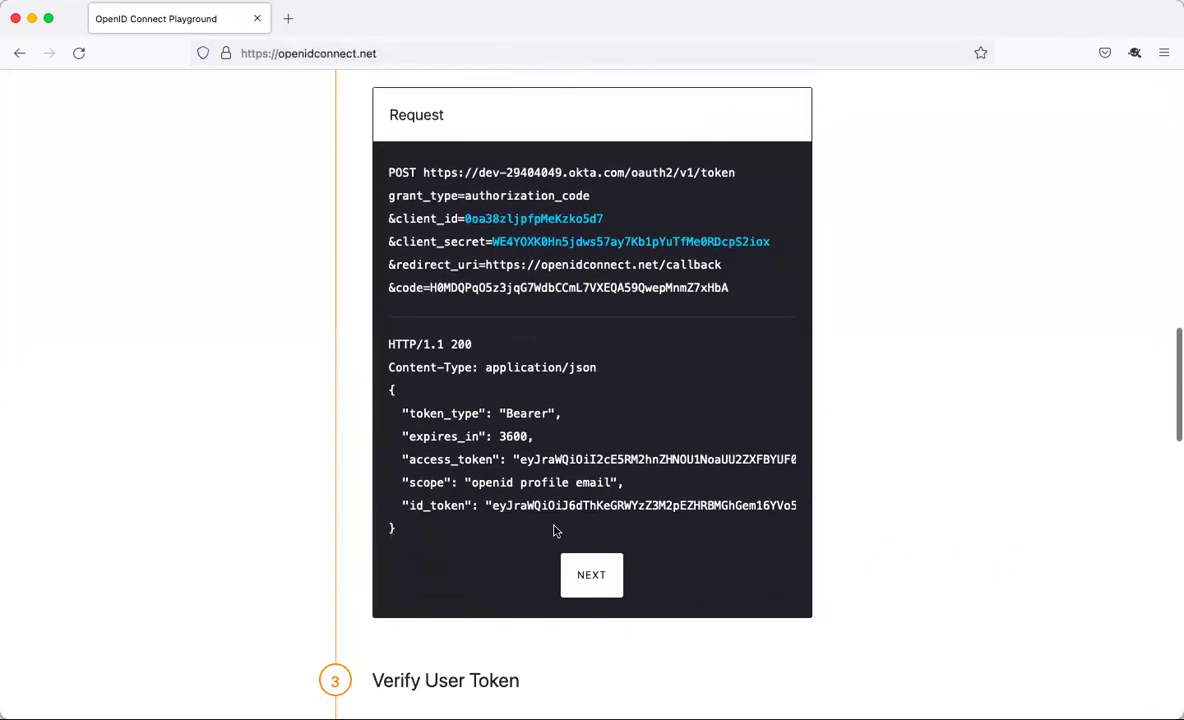
left_click(588, 572)
left_click(620, 540)
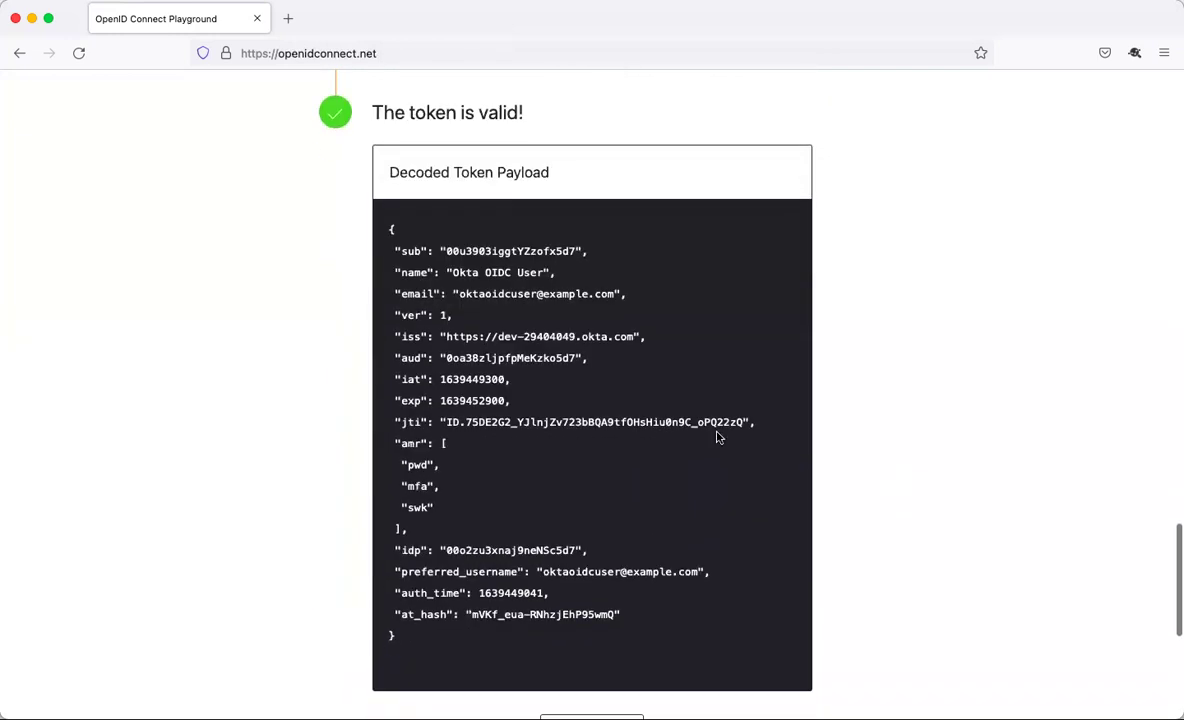
double_click(411, 443)
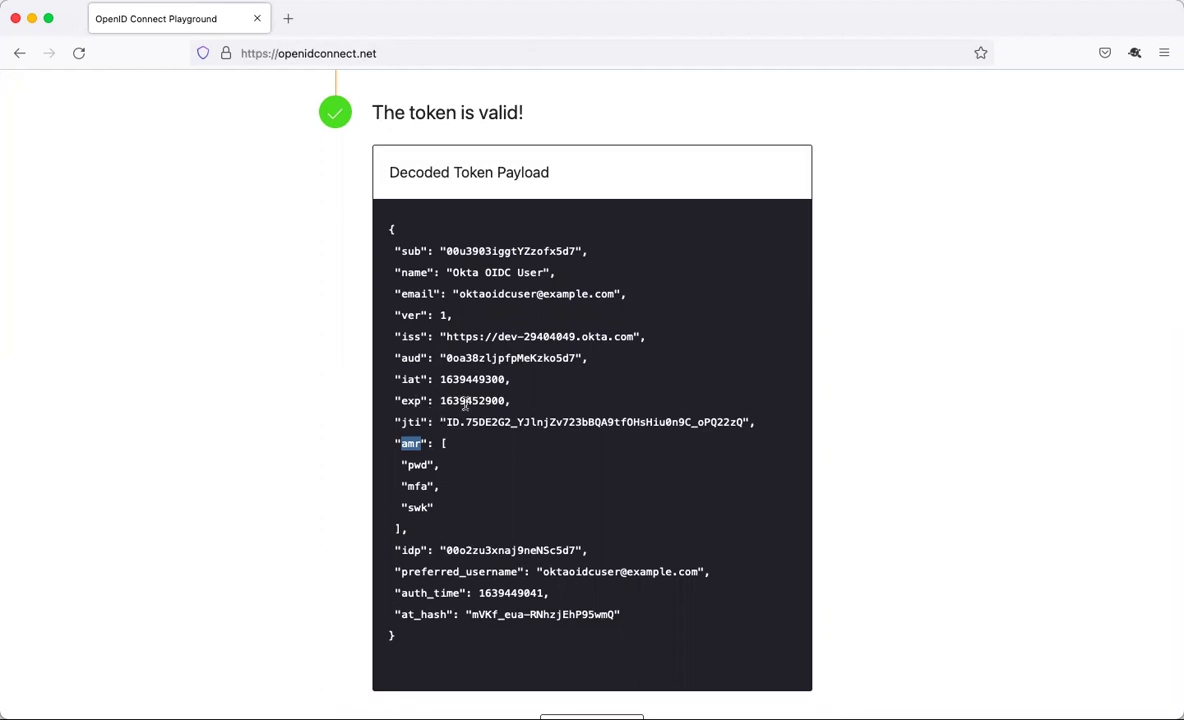
double_click(411, 445)
double_click(417, 466)
double_click(418, 486)
double_click(418, 508)
double_click(418, 466)
double_click(418, 487)
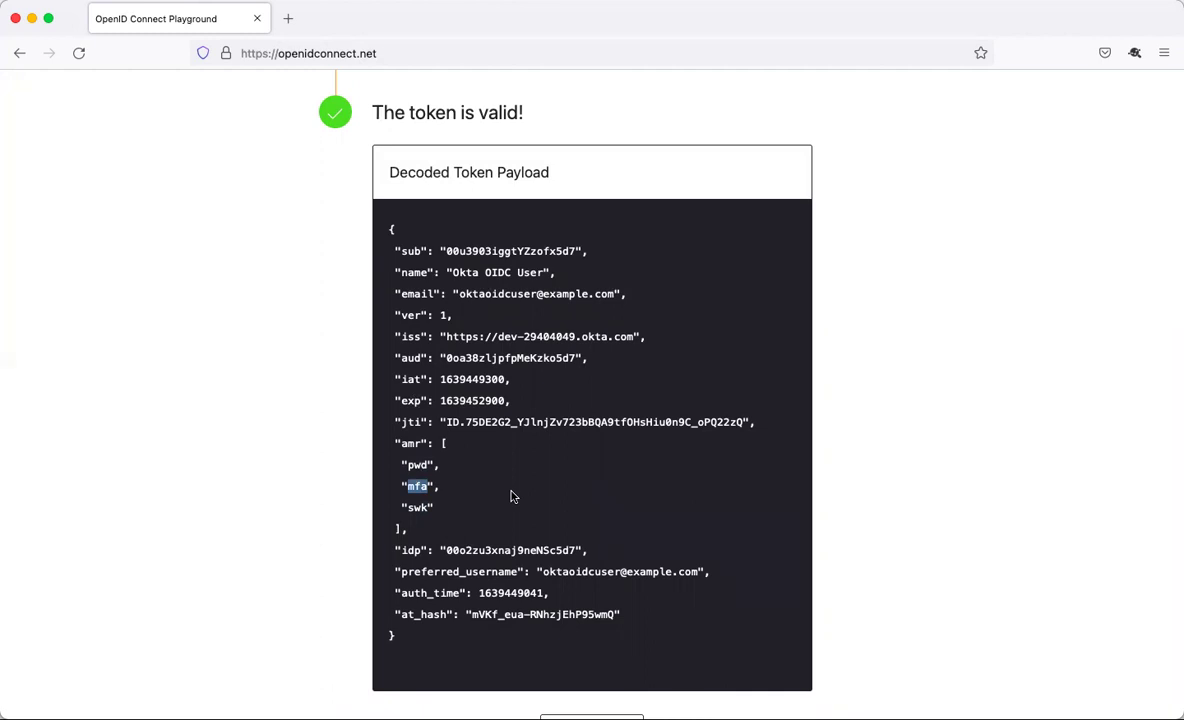
double_click(413, 466)
double_click(417, 486)
double_click(411, 444)
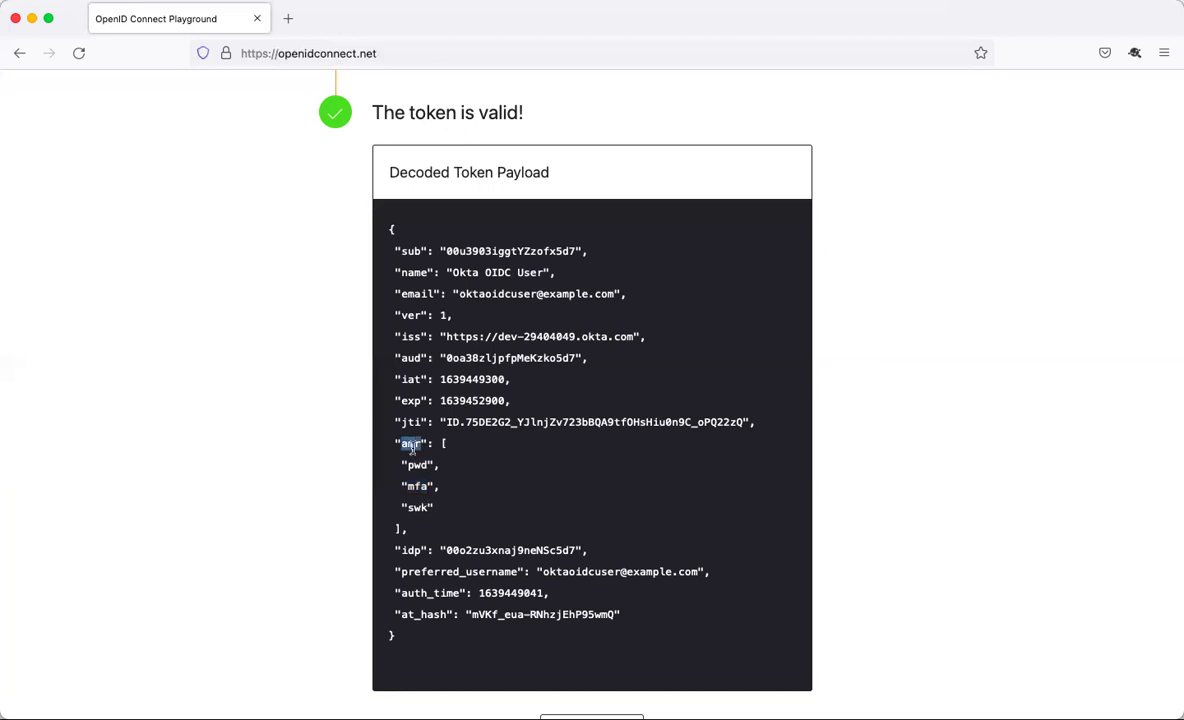